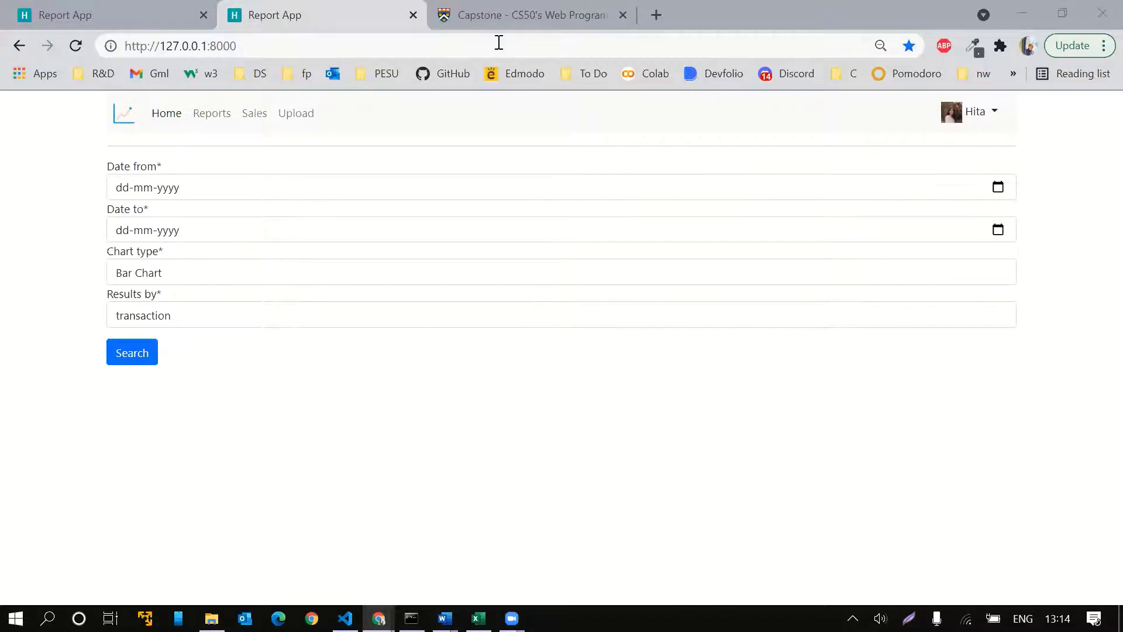
Upload Data4.csv by dragging it from its folder onto the Upload page's drop zone
{"action": "left_click", "coordinate": [492, 22]}
{"action": "left_click", "coordinate": [294, 17]}
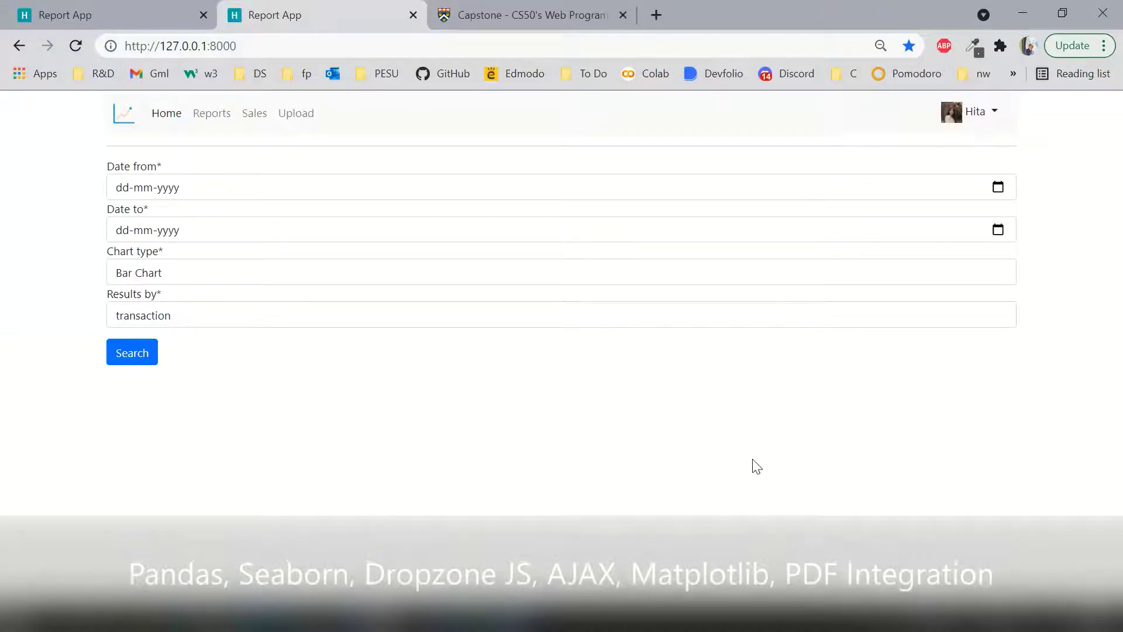
{"action": "left_click", "coordinate": [298, 117]}
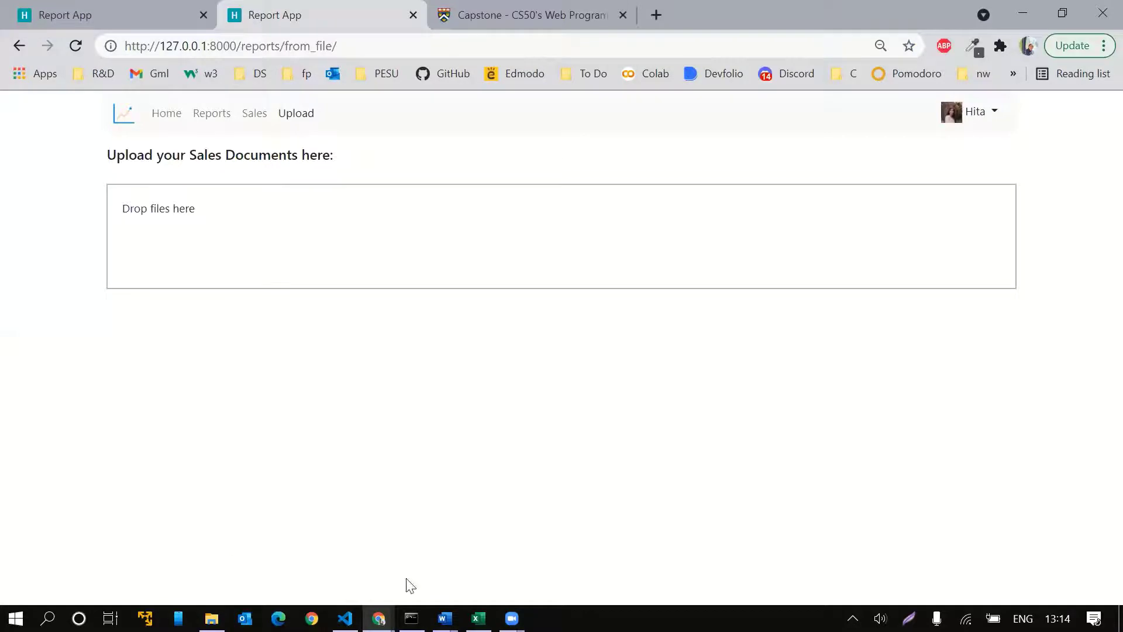
{"action": "left_click", "coordinate": [478, 619]}
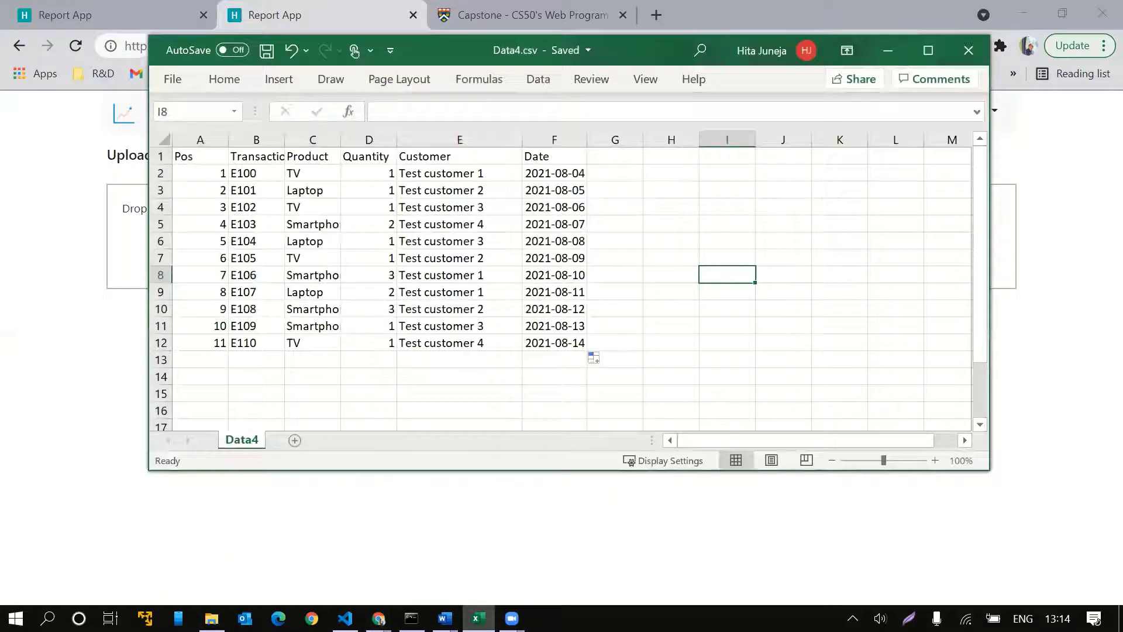
{"action": "left_click", "coordinate": [478, 619]}
{"action": "left_click", "coordinate": [211, 619]}
{"action": "left_click_drag", "start_coordinate": [922, 359], "coordinate": [226, 236]}
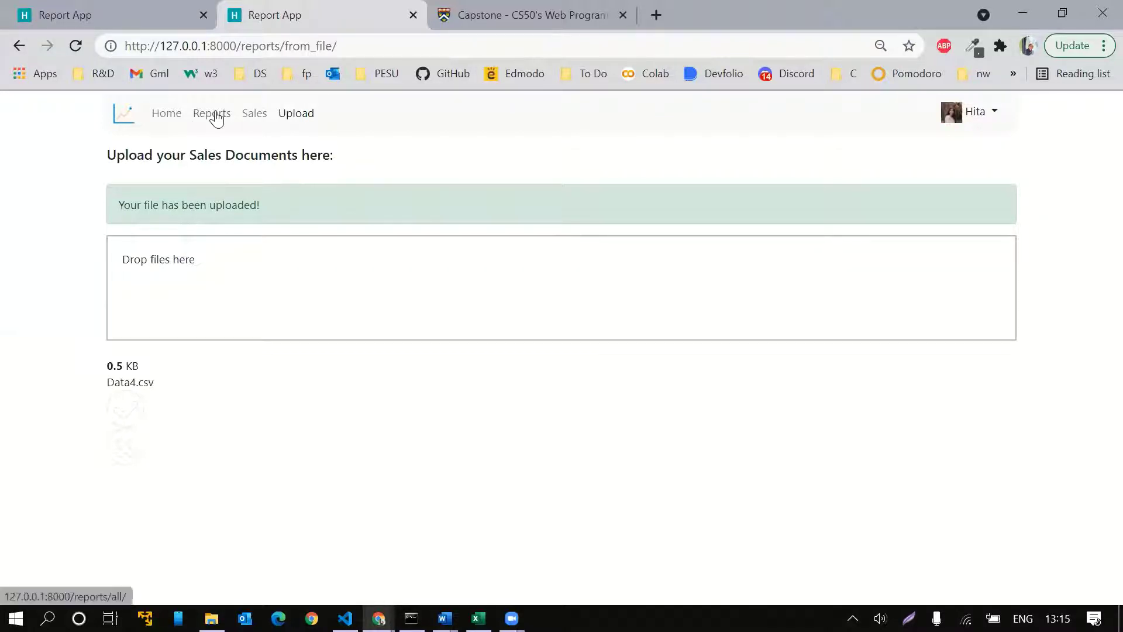
Set the sales search from 06-08-2021 to 11-08-2021 with Bar Chart as chart type
{"action": "left_click", "coordinate": [163, 115]}
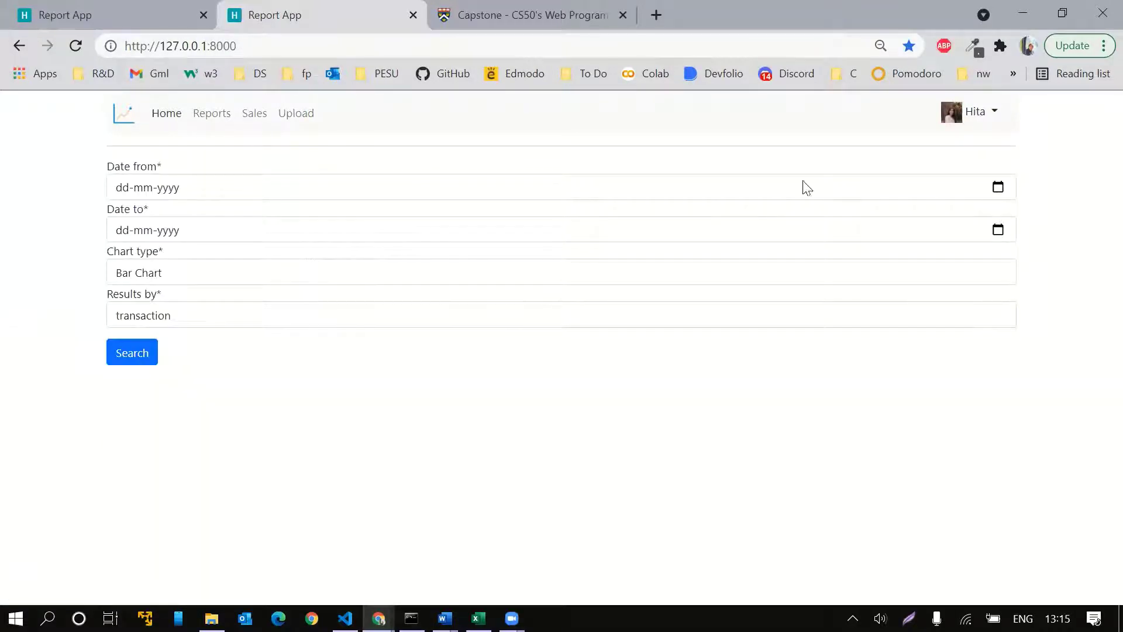
{"action": "left_click", "coordinate": [998, 187]}
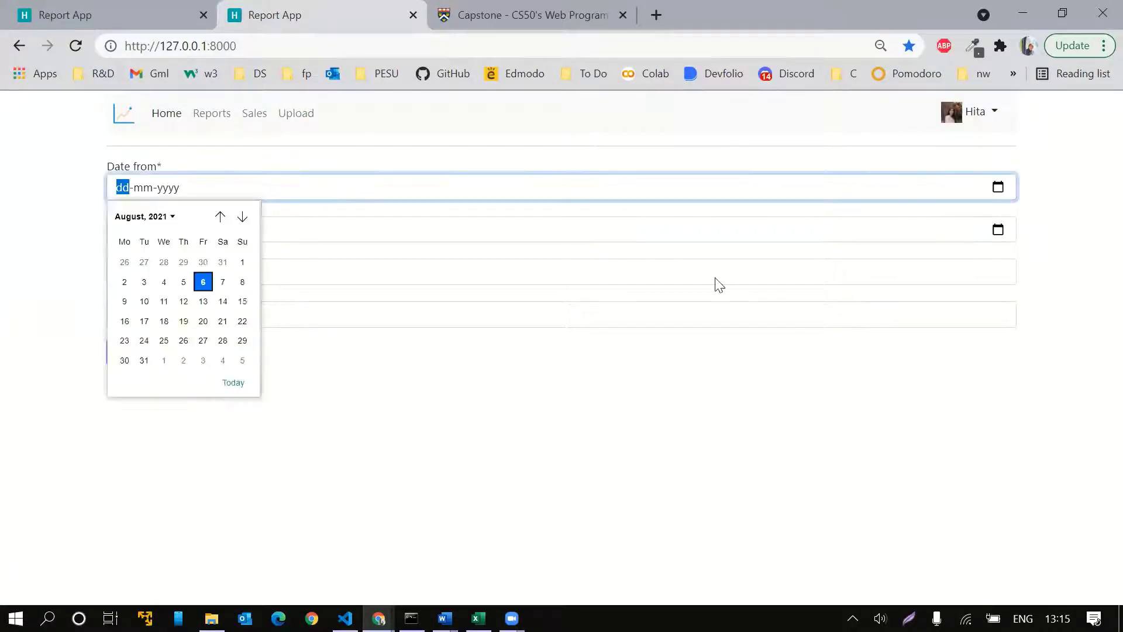
{"action": "left_click", "coordinate": [232, 386]}
{"action": "left_click", "coordinate": [1007, 227]}
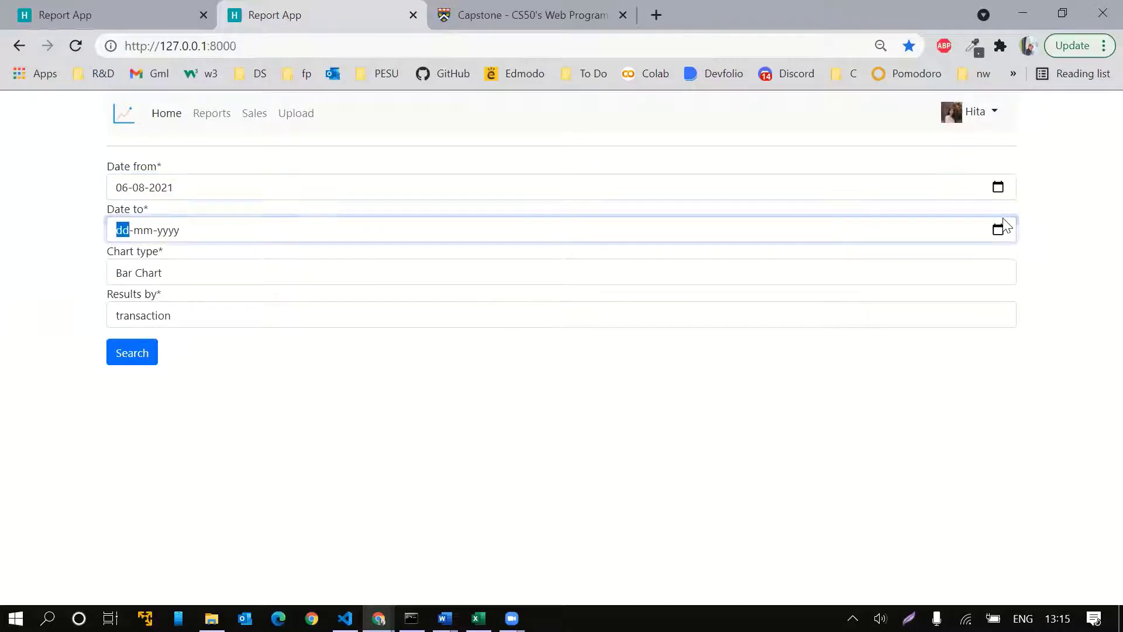
{"action": "left_click", "coordinate": [998, 229]}
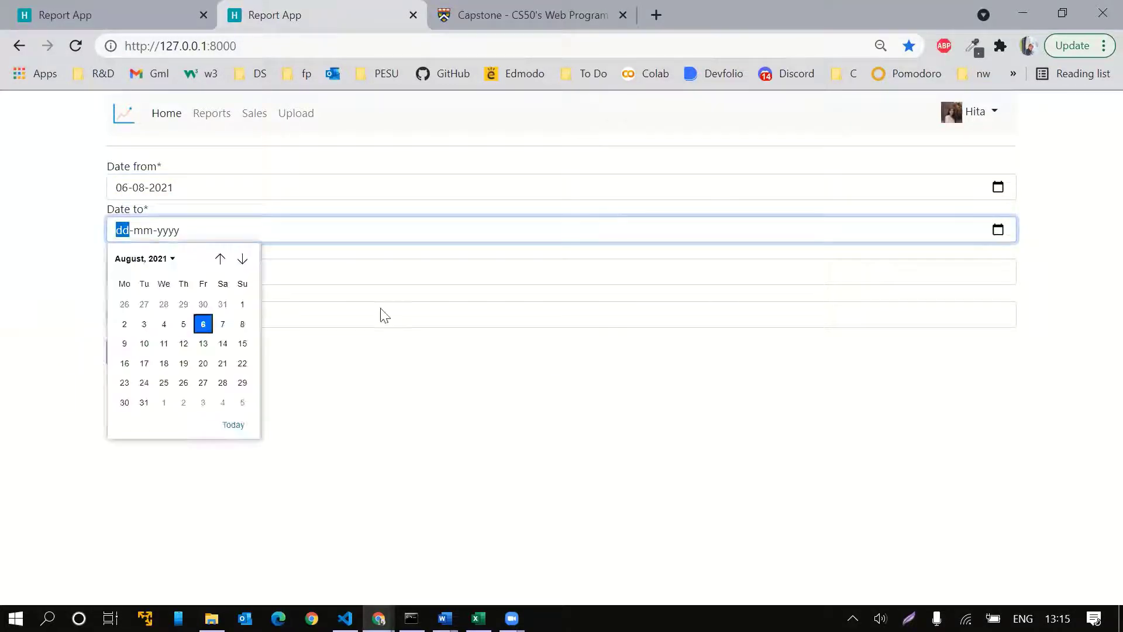
{"action": "left_click", "coordinate": [164, 343]}
{"action": "left_click", "coordinate": [212, 273]}
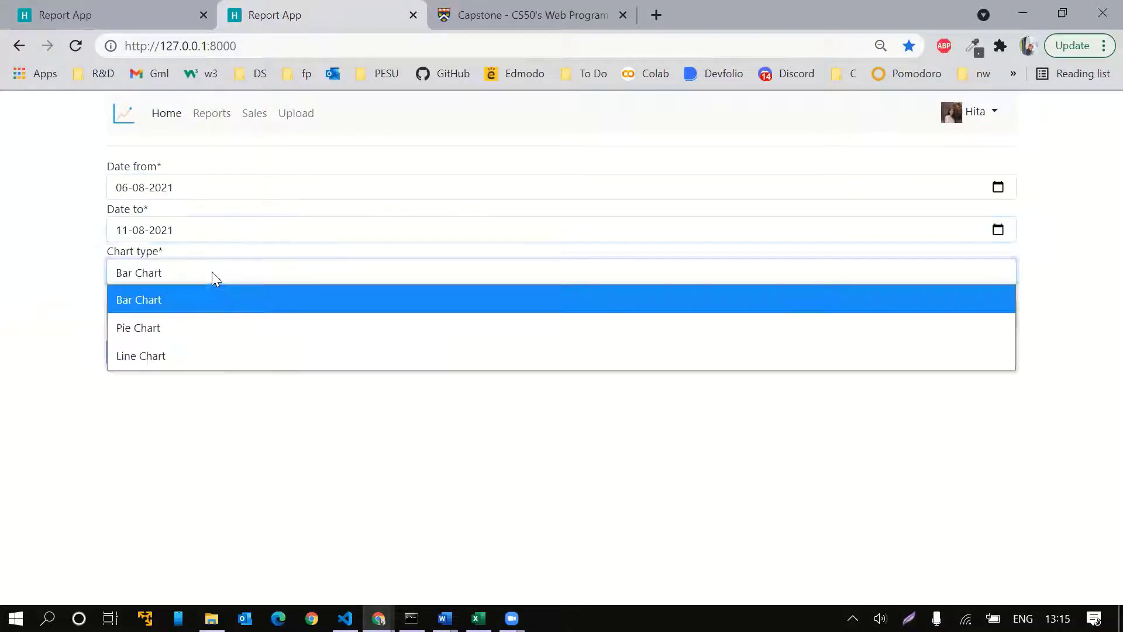
{"action": "left_click", "coordinate": [177, 298]}
Run the search and scroll through the resulting sales table and bar chart
{"action": "left_click", "coordinate": [121, 358]}
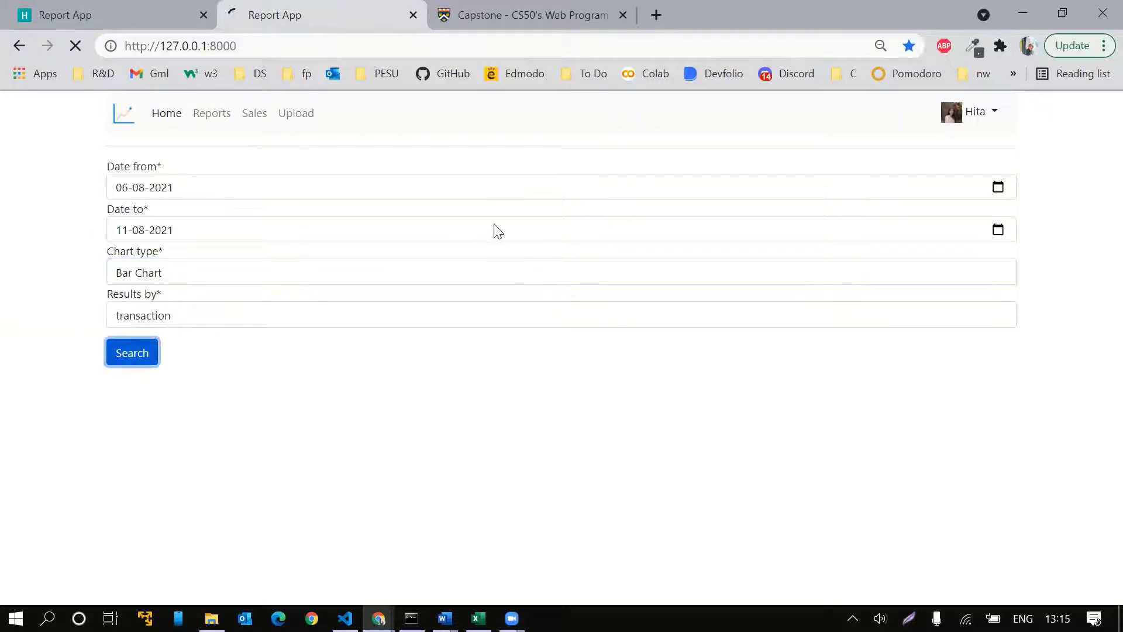
{"action": "scroll", "coordinate": [527, 256], "scroll_direction": "down", "scroll_amount": 3}
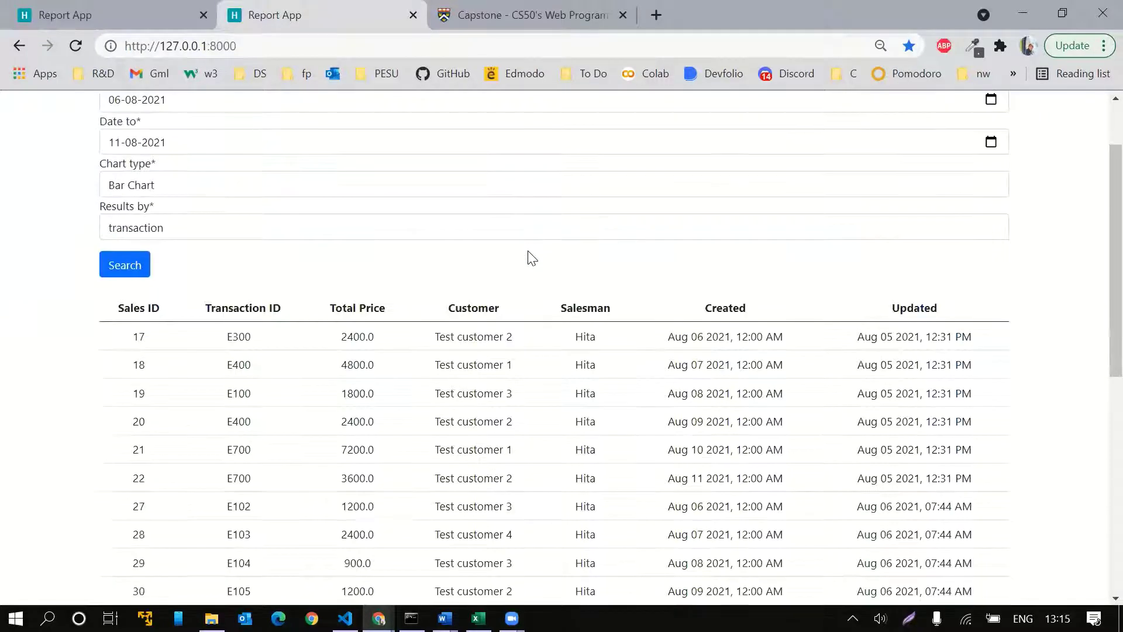
{"action": "scroll", "coordinate": [530, 255], "scroll_direction": "up", "scroll_amount": 1}
{"action": "scroll", "coordinate": [530, 256], "scroll_direction": "down", "scroll_amount": 2}
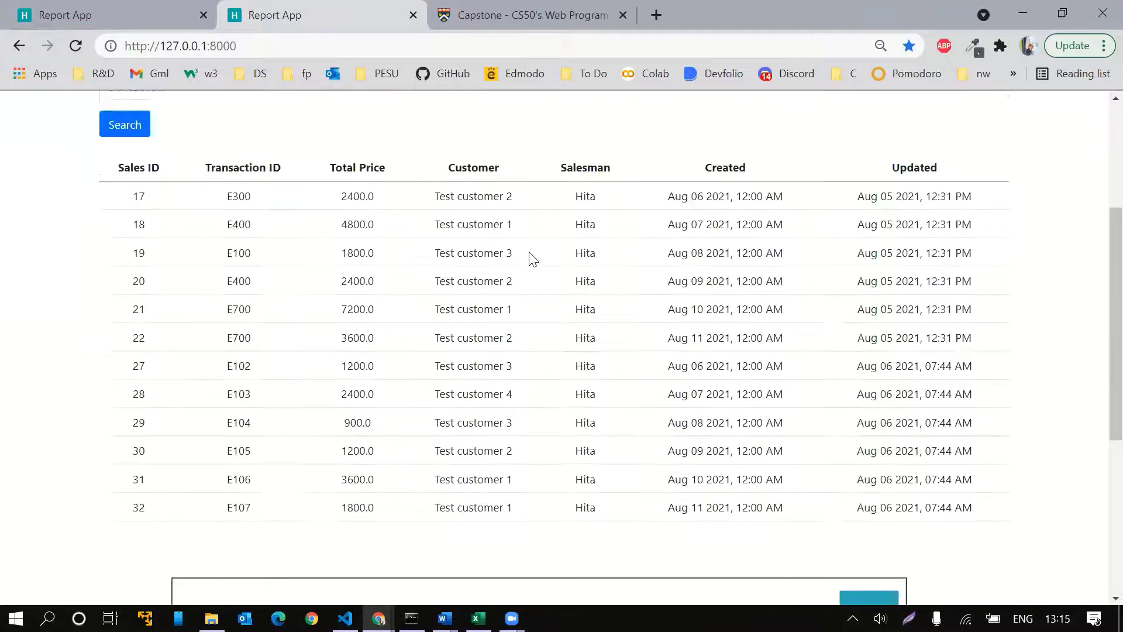
{"action": "scroll", "coordinate": [1018, 419], "scroll_direction": "down", "scroll_amount": 5}
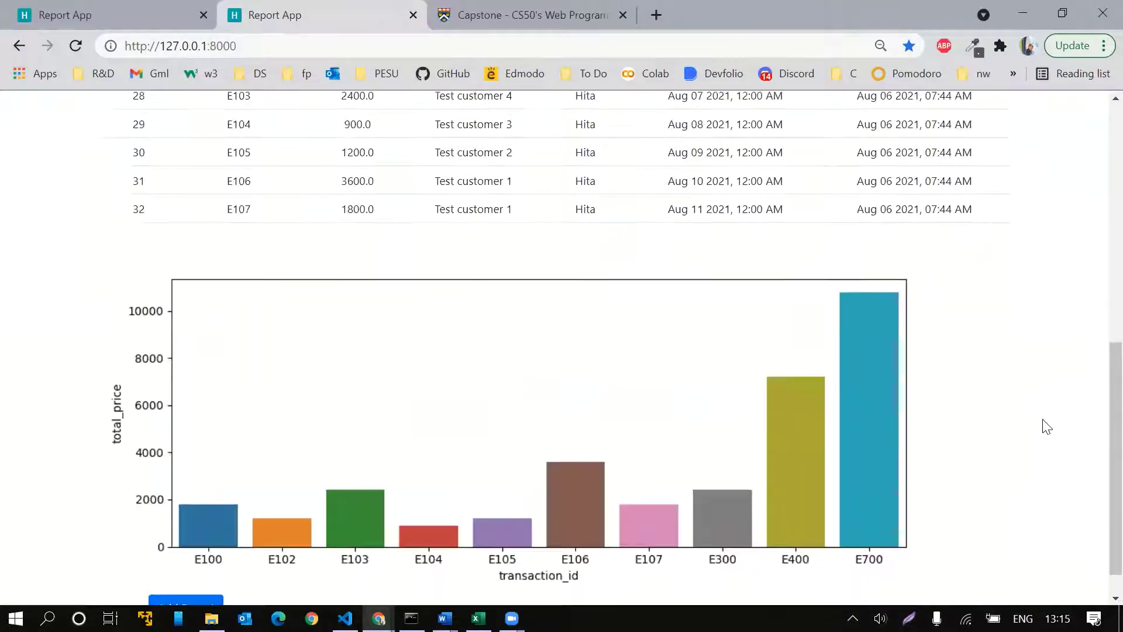
{"action": "scroll", "coordinate": [1054, 488], "scroll_direction": "up", "scroll_amount": 3}
{"action": "scroll", "coordinate": [1046, 469], "scroll_direction": "down", "scroll_amount": 3}
{"action": "scroll", "coordinate": [1017, 504], "scroll_direction": "up", "scroll_amount": 9}
Regenerate the search results as a pie chart and scroll through them
{"action": "left_click", "coordinate": [226, 273]}
{"action": "left_click", "coordinate": [233, 326]}
{"action": "left_click", "coordinate": [121, 352]}
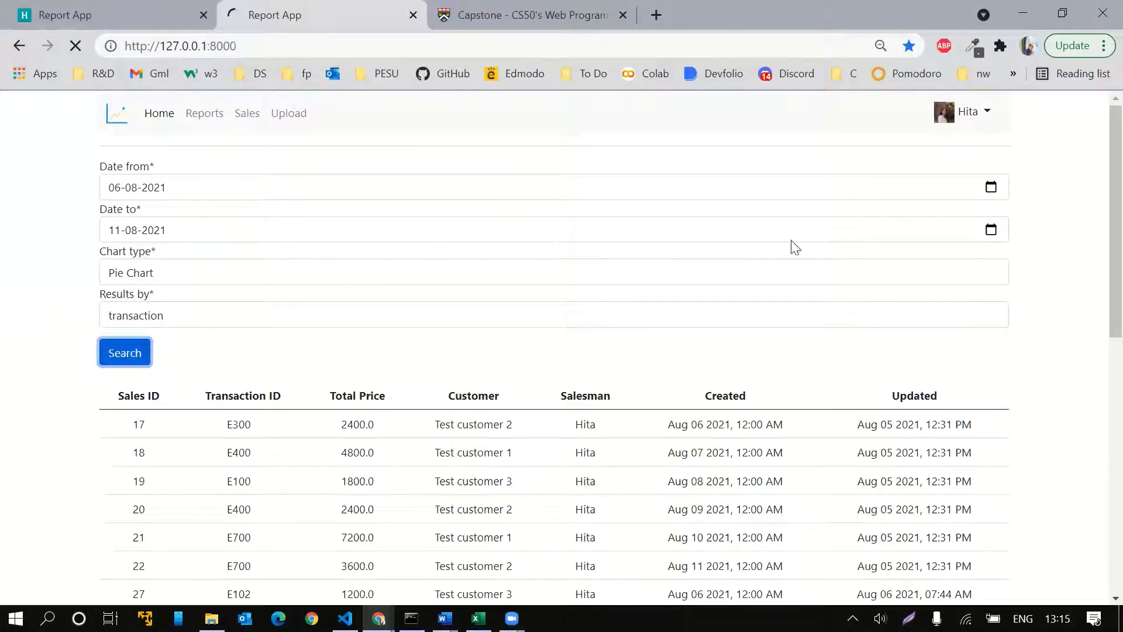
{"action": "scroll", "coordinate": [880, 289], "scroll_direction": "down", "scroll_amount": 2}
{"action": "scroll", "coordinate": [883, 288], "scroll_direction": "down", "scroll_amount": 8}
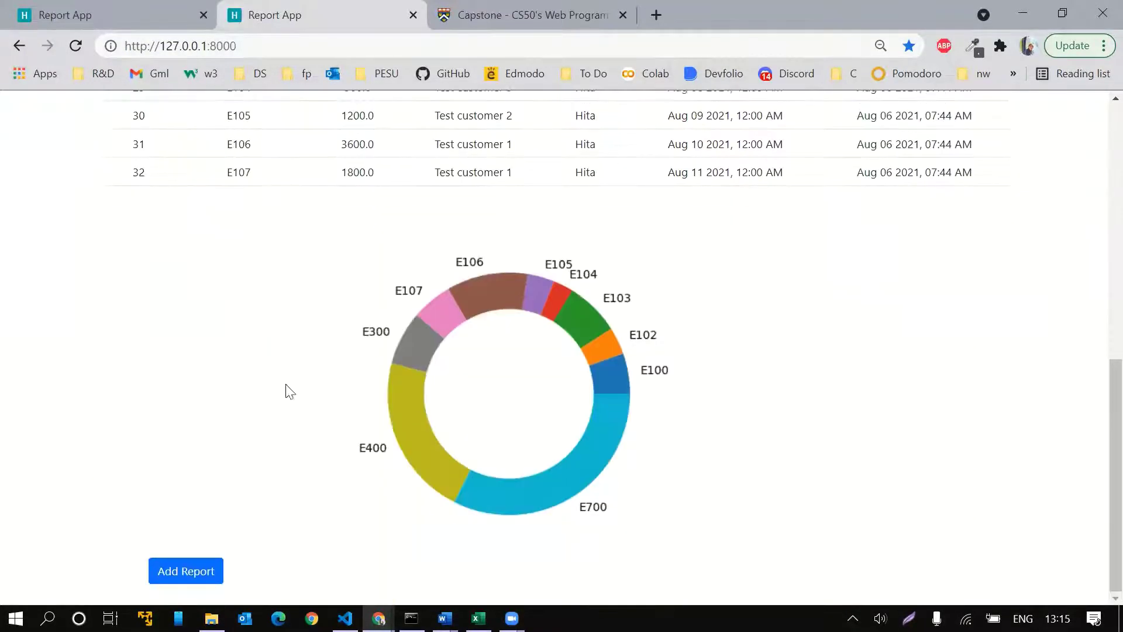
{"action": "scroll", "coordinate": [792, 220], "scroll_direction": "up", "scroll_amount": 10}
Switch the chart type to Line Chart and rerun the search
{"action": "left_click", "coordinate": [202, 273]}
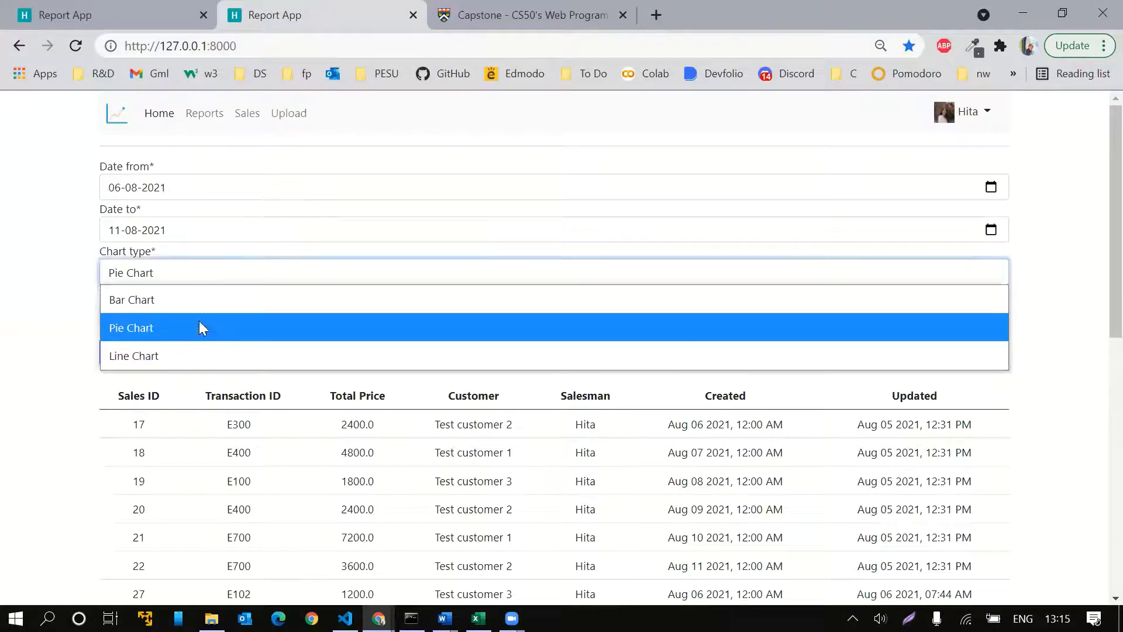
{"action": "left_click", "coordinate": [197, 359]}
{"action": "left_click", "coordinate": [138, 351]}
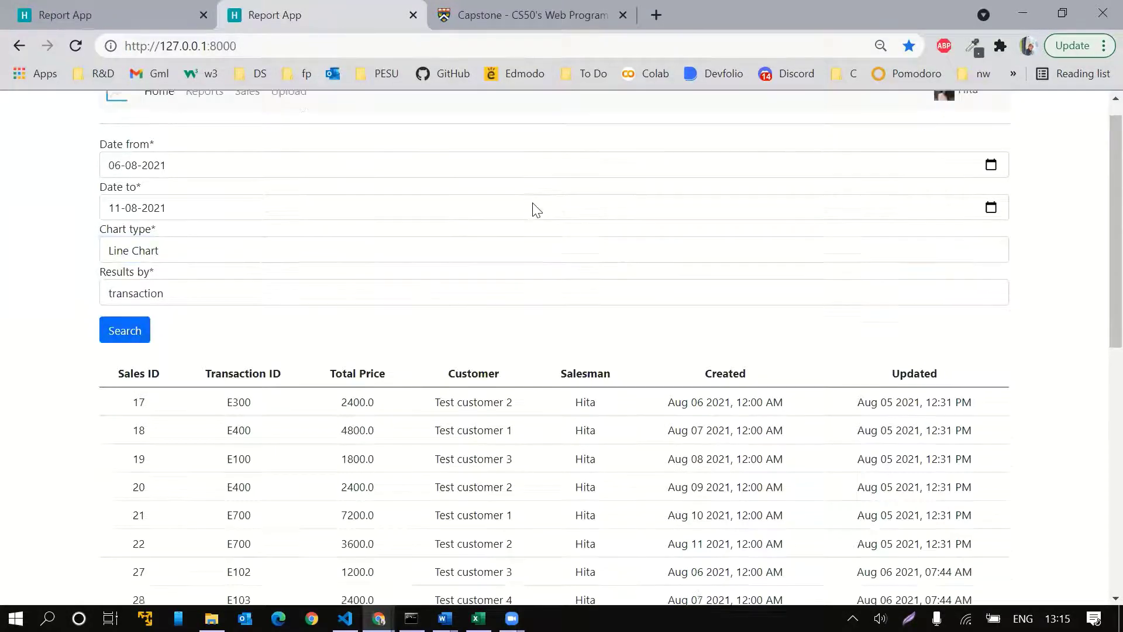
{"action": "scroll", "coordinate": [532, 208], "scroll_direction": "down", "scroll_amount": 10}
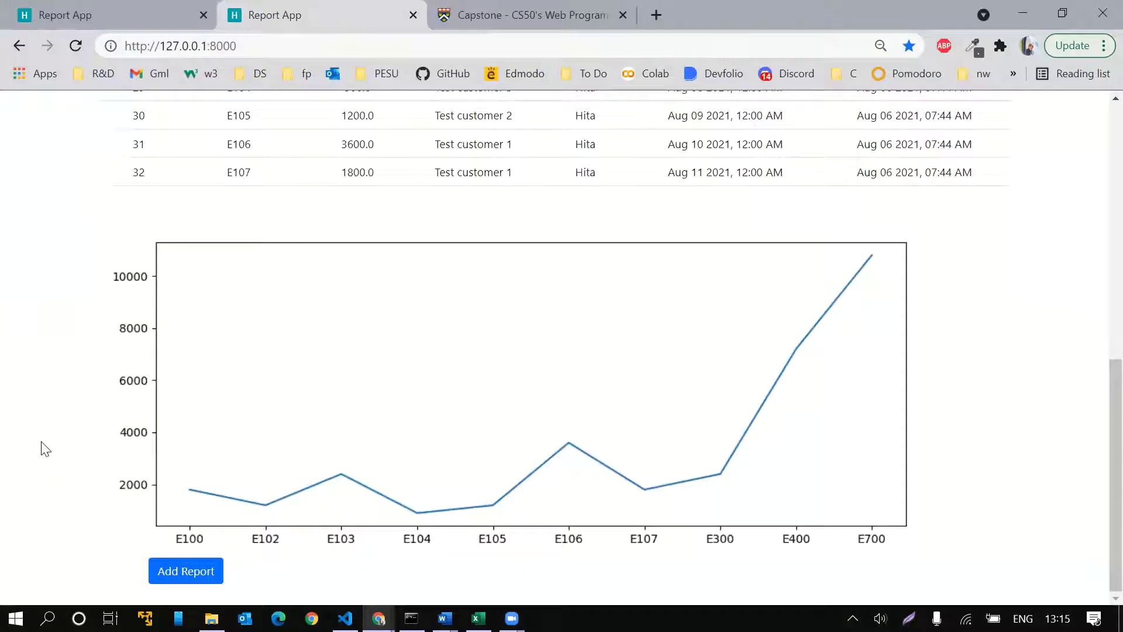
{"action": "left_click", "coordinate": [209, 574]}
Name the new report 'test report 7', add remarks and save it
{"action": "left_click", "coordinate": [474, 333]}
{"action": "type", "text": "test "}
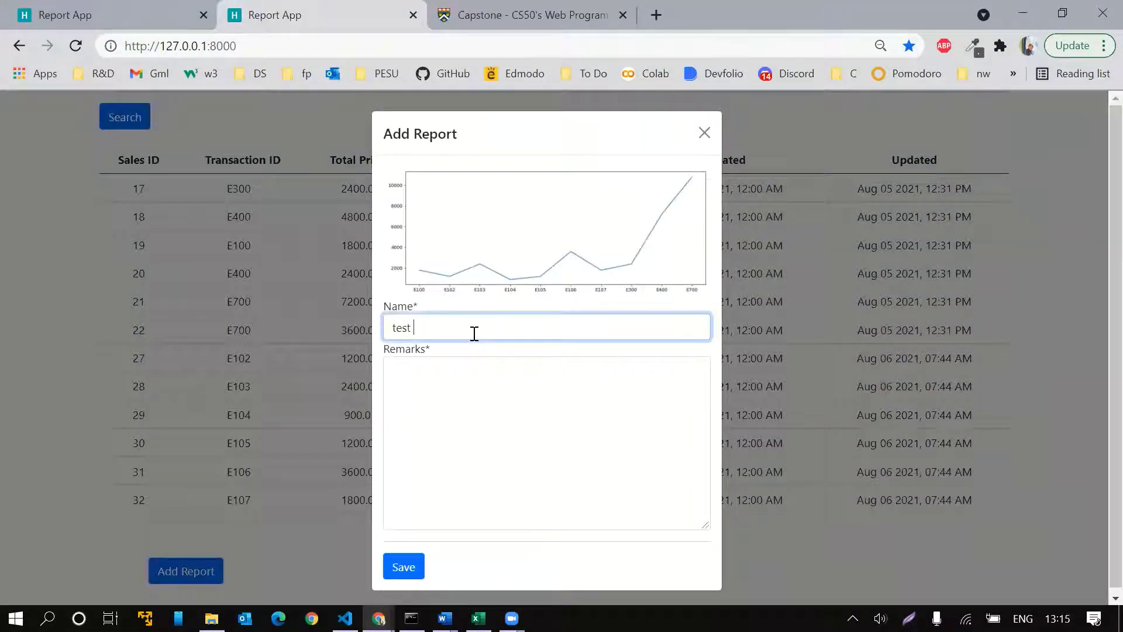
{"action": "type", "text": "report 7"}
{"action": "left_click", "coordinate": [467, 412]}
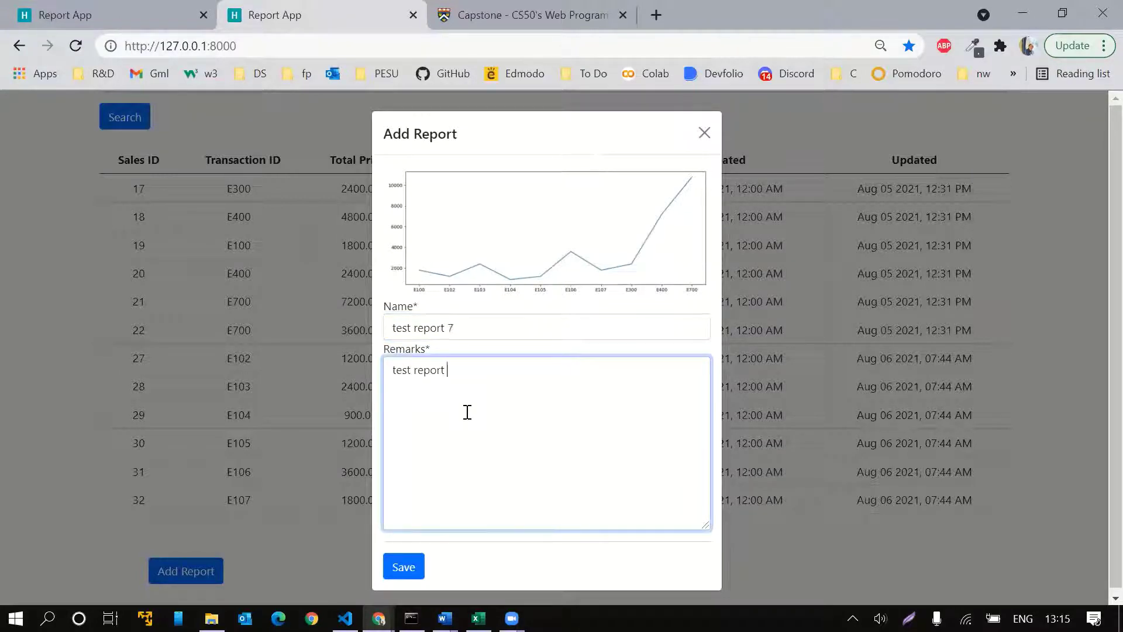
{"action": "key", "text": "Tab"}
{"action": "key", "text": "Return"}
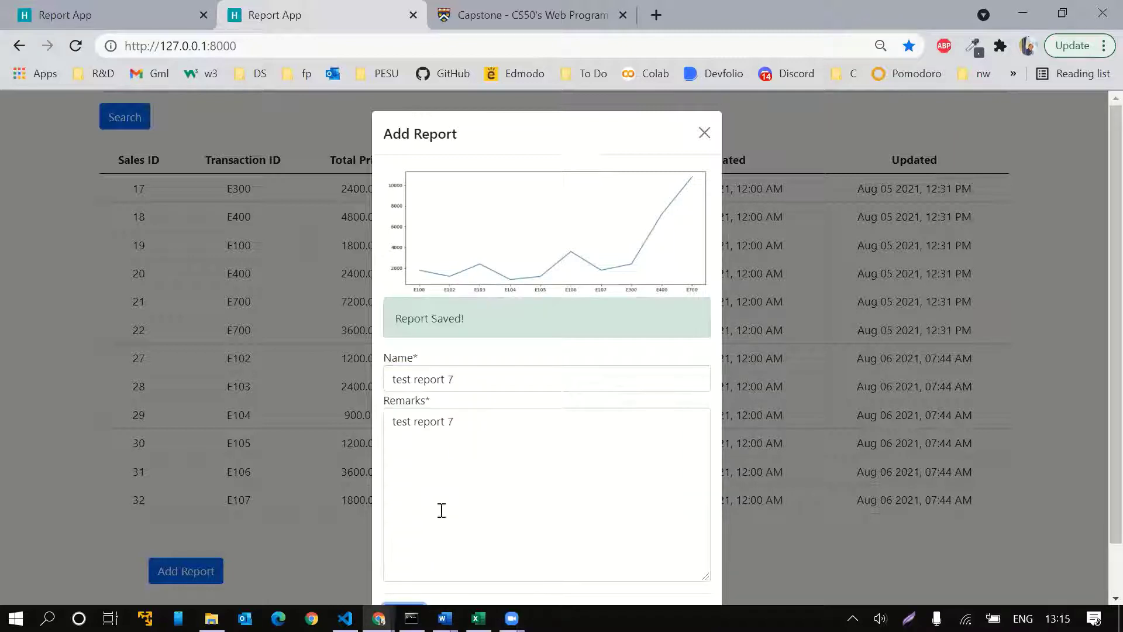
{"action": "scroll", "coordinate": [480, 441], "scroll_direction": "down", "scroll_amount": 1}
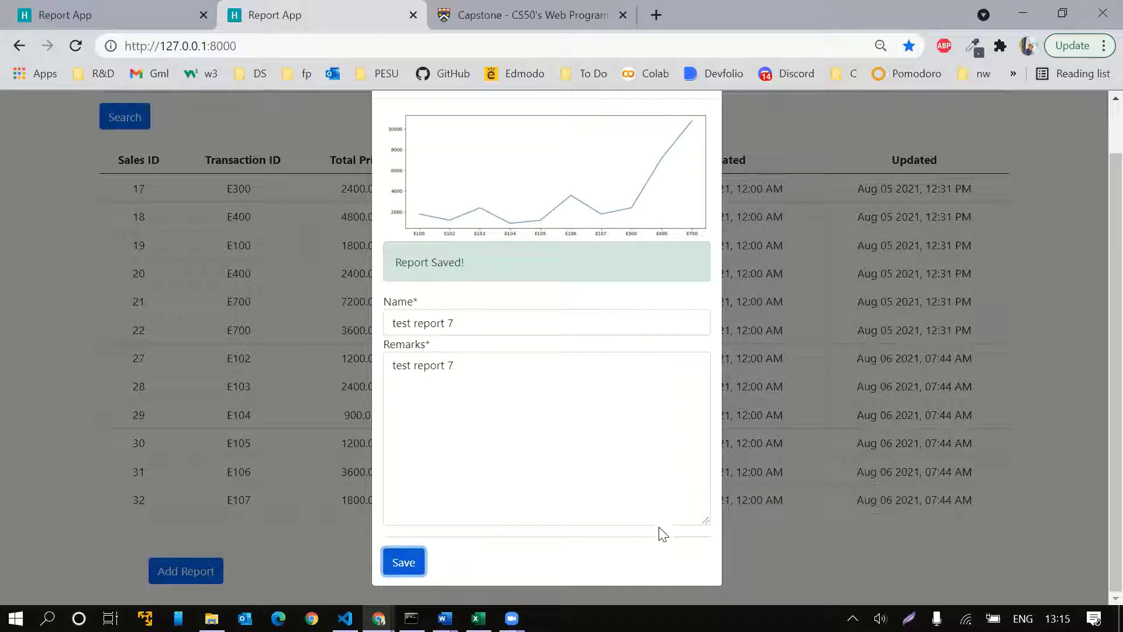
{"action": "scroll", "coordinate": [648, 286], "scroll_direction": "up", "scroll_amount": 1}
Close the report form and open the Reports list showing test report 7
{"action": "left_click", "coordinate": [704, 134]}
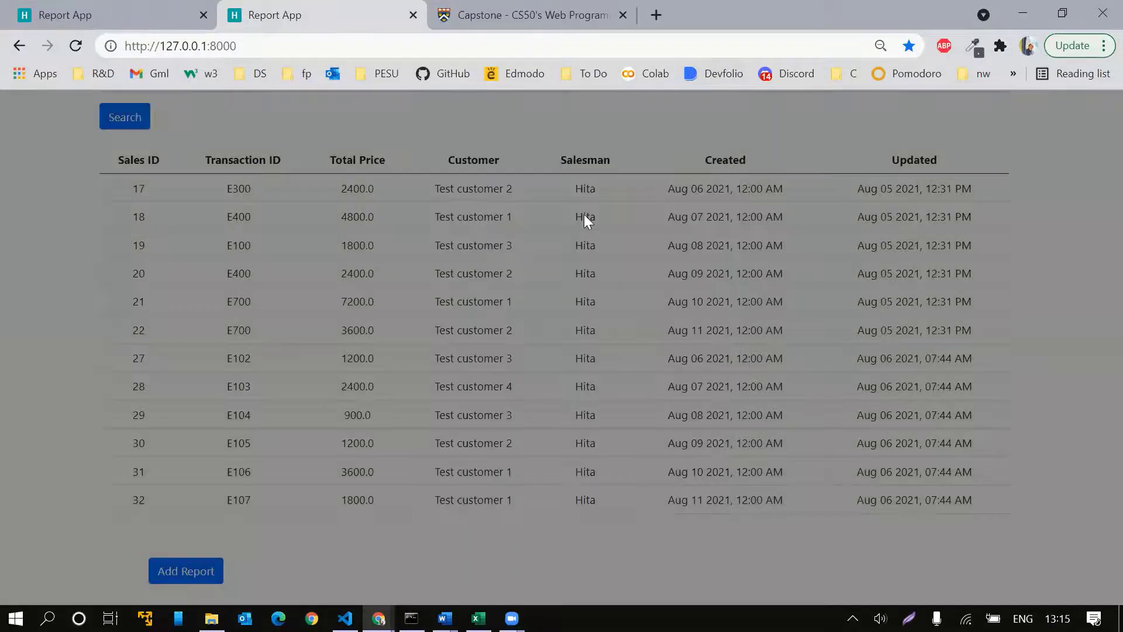
{"action": "scroll", "coordinate": [584, 214], "scroll_direction": "up", "scroll_amount": 4}
{"action": "left_click", "coordinate": [203, 117]}
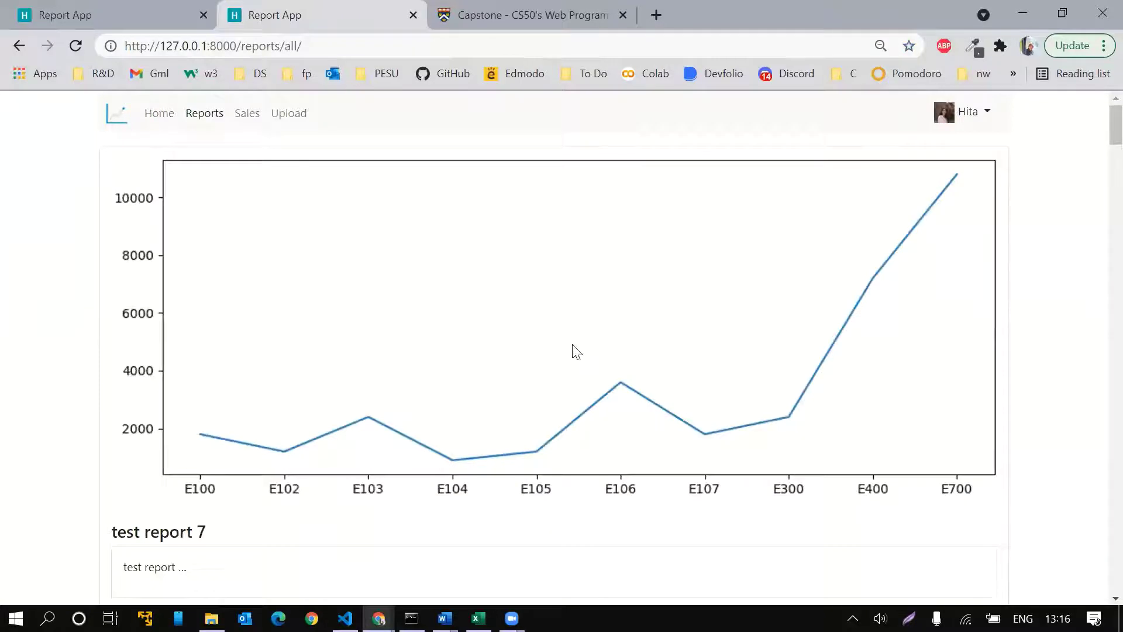
{"action": "scroll", "coordinate": [760, 410], "scroll_direction": "down", "scroll_amount": 9}
{"action": "scroll", "coordinate": [939, 449], "scroll_direction": "down", "scroll_amount": 15}
{"action": "scroll", "coordinate": [899, 465], "scroll_direction": "down", "scroll_amount": 15}
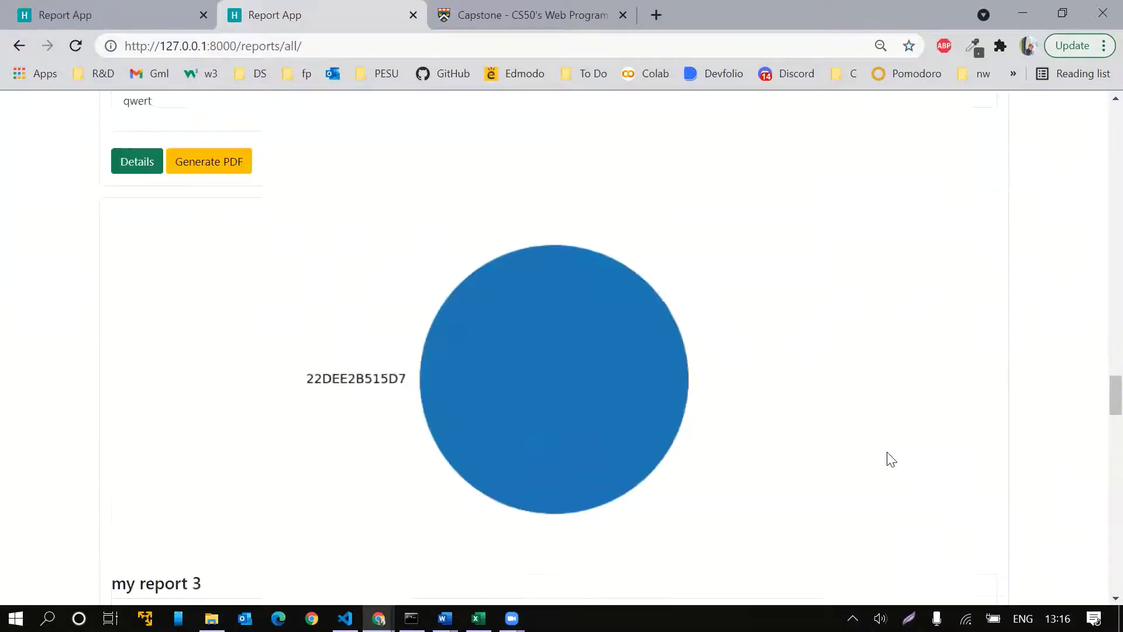
{"action": "scroll", "coordinate": [891, 459], "scroll_direction": "up", "scroll_amount": 20}
{"action": "scroll", "coordinate": [375, 425], "scroll_direction": "up", "scroll_amount": 2}
{"action": "scroll", "coordinate": [381, 424], "scroll_direction": "down", "scroll_amount": 3}
{"action": "left_click", "coordinate": [120, 455]}
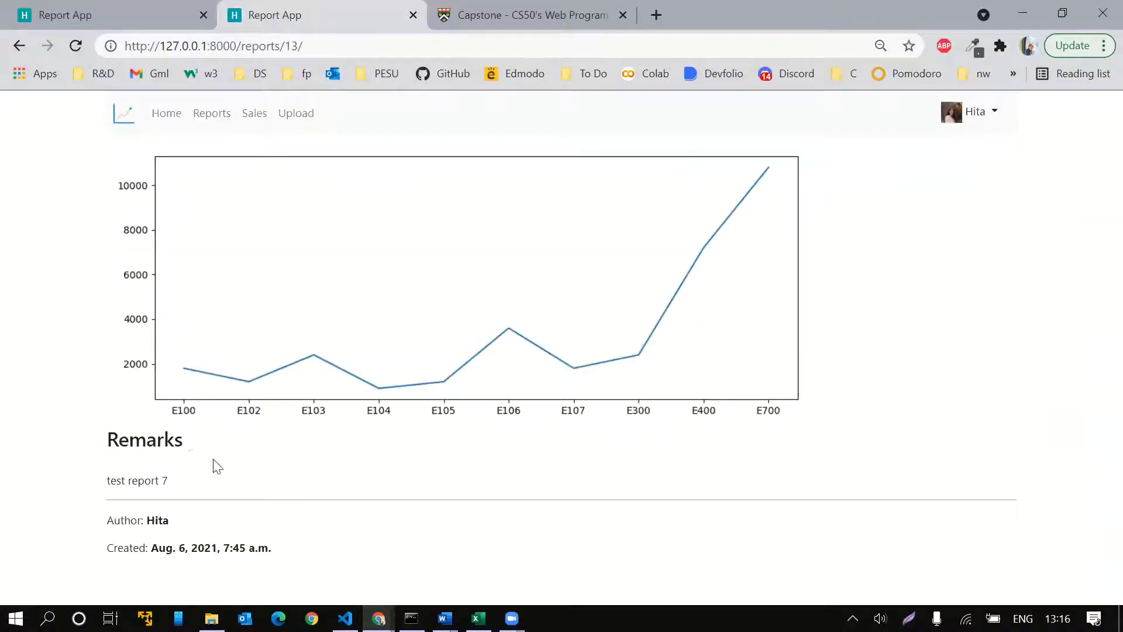
{"action": "left_click", "coordinate": [20, 46]}
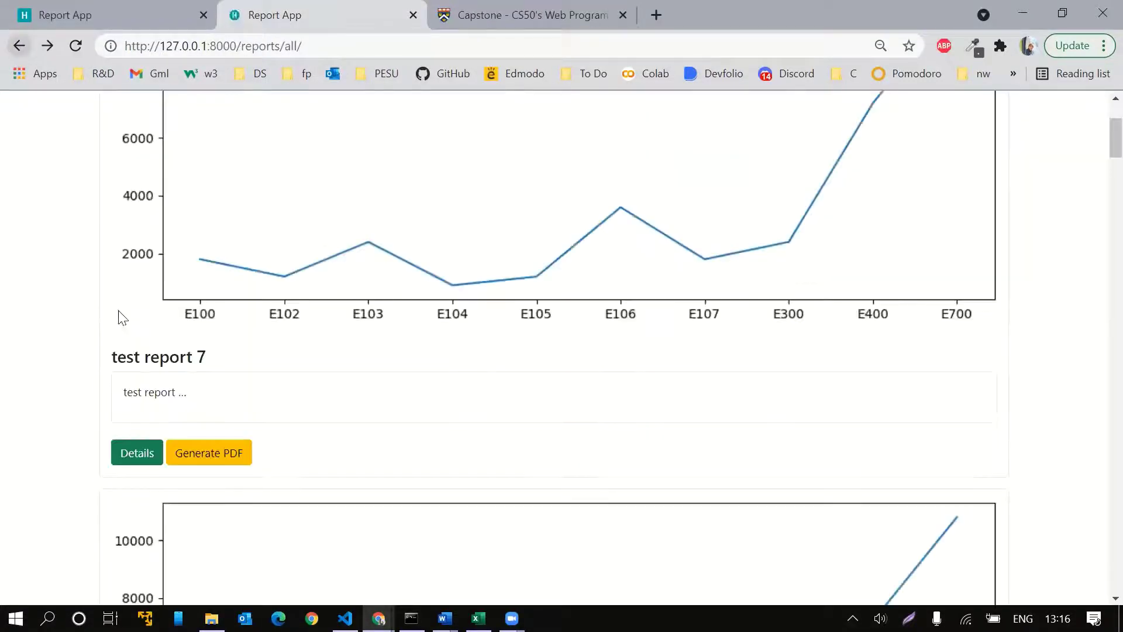
{"action": "left_click", "coordinate": [193, 456]}
{"action": "scroll", "coordinate": [529, 330], "scroll_direction": "down", "scroll_amount": 5}
{"action": "scroll", "coordinate": [529, 331], "scroll_direction": "up", "scroll_amount": 5}
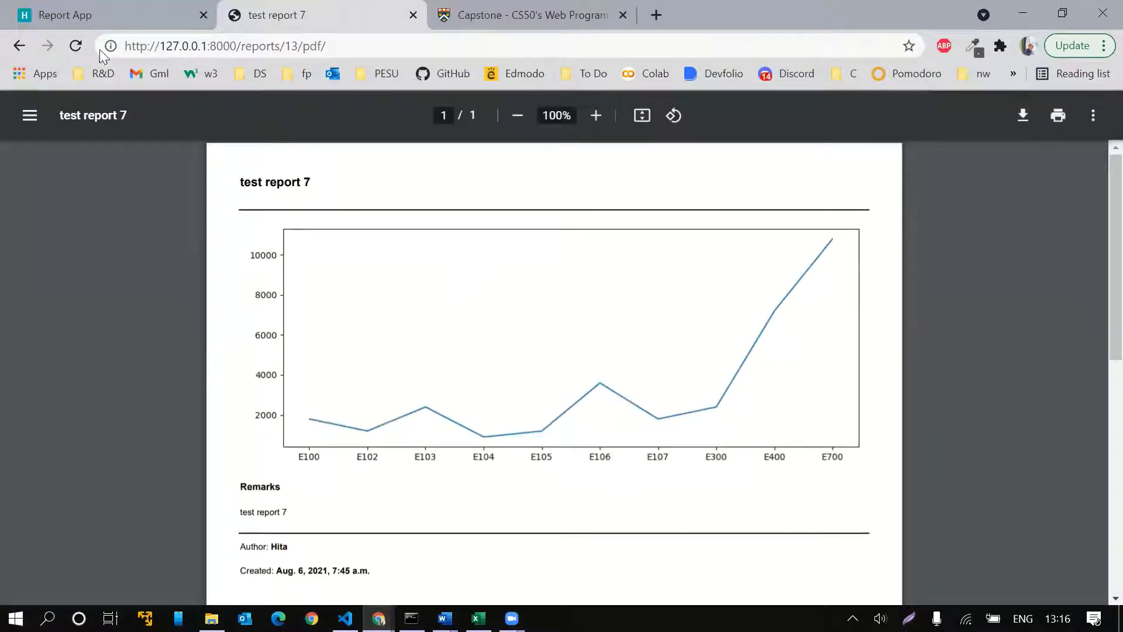
{"action": "left_click", "coordinate": [18, 46]}
{"action": "scroll", "coordinate": [431, 248], "scroll_direction": "down", "scroll_amount": 1}
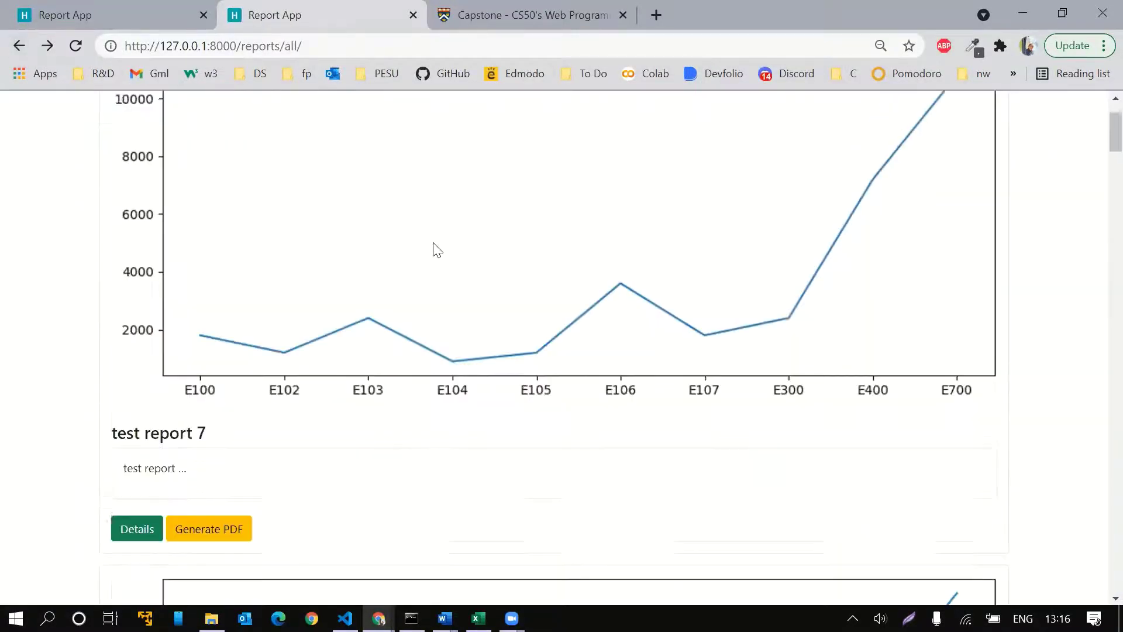
{"action": "scroll", "coordinate": [433, 248], "scroll_direction": "up", "scroll_amount": 2}
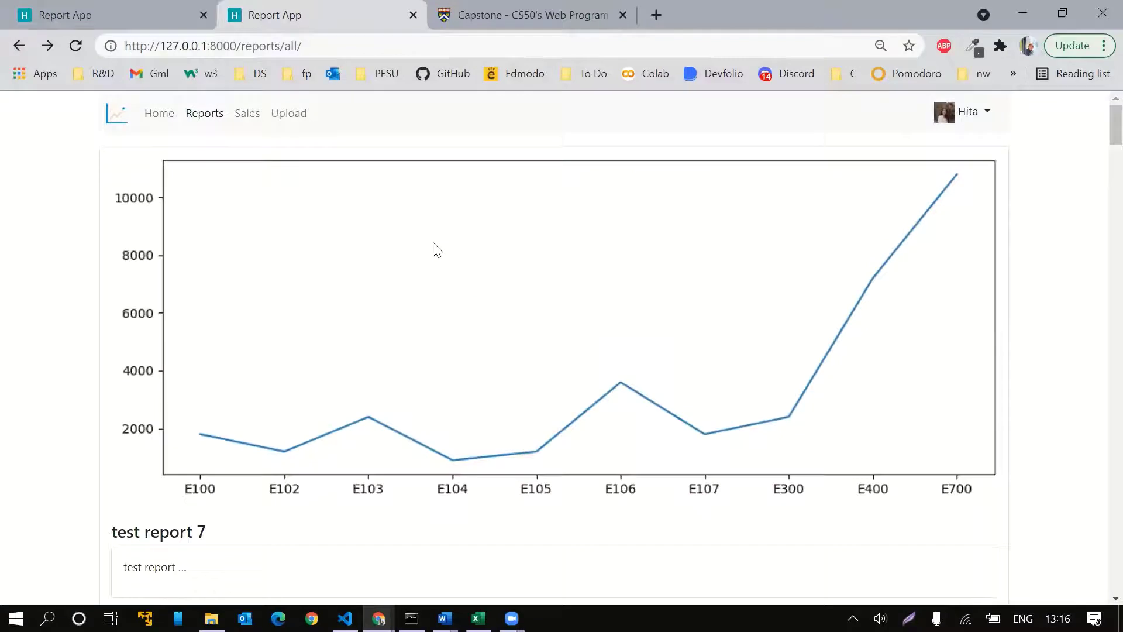
Open the Sales list and scroll through the transactions
{"action": "left_click", "coordinate": [248, 119]}
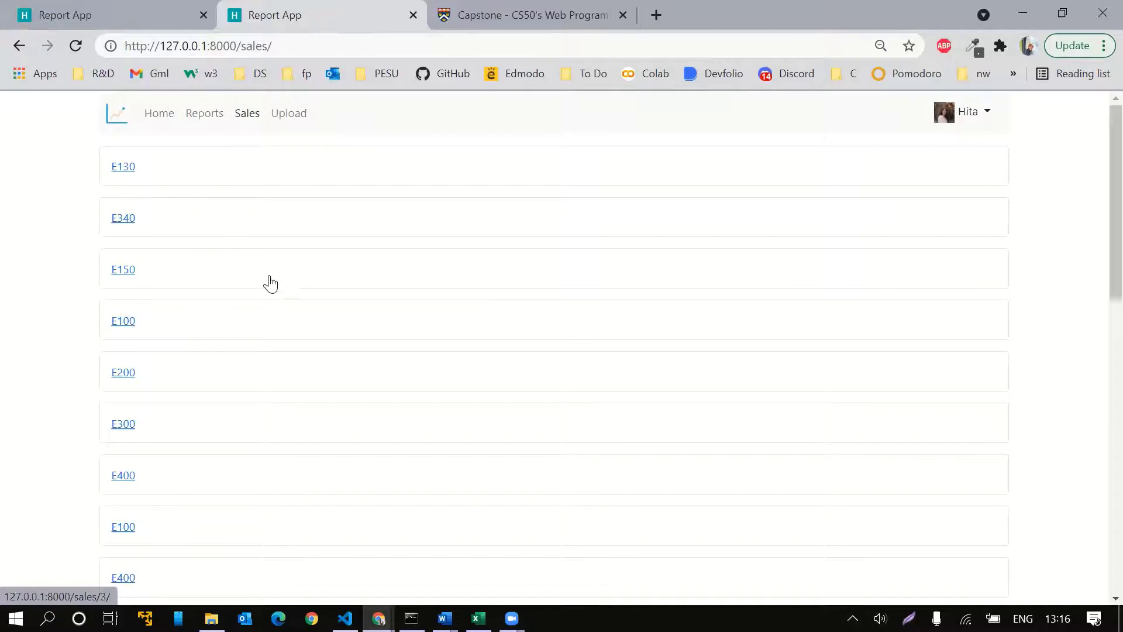
{"action": "scroll", "coordinate": [272, 326], "scroll_direction": "down", "scroll_amount": 6}
{"action": "scroll", "coordinate": [272, 326], "scroll_direction": "down", "scroll_amount": 5}
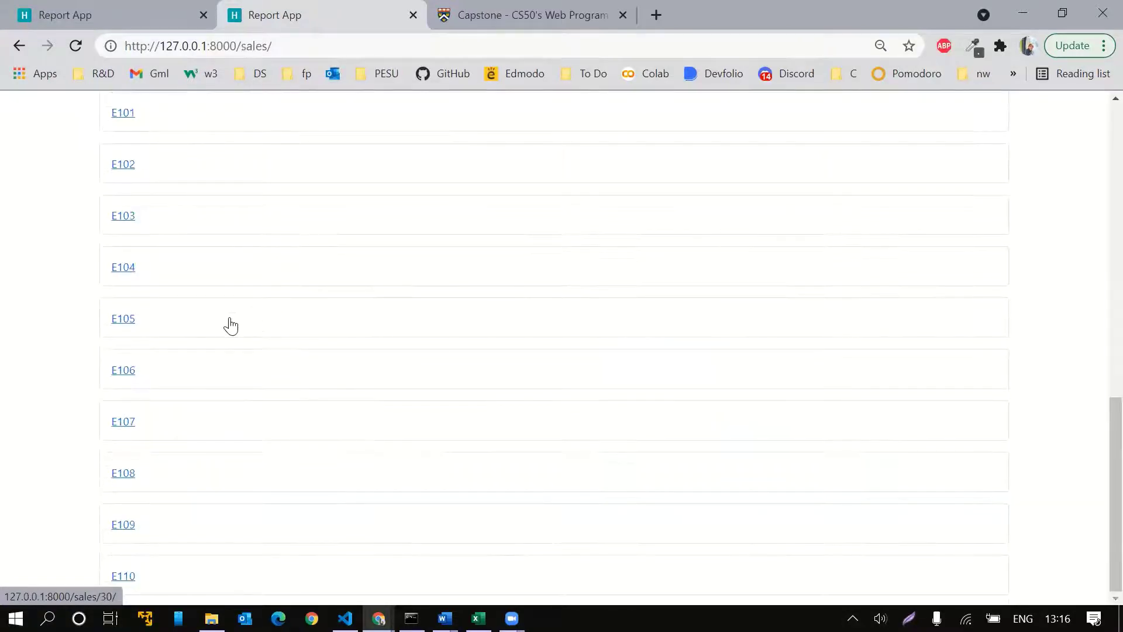
{"action": "scroll", "coordinate": [231, 316], "scroll_direction": "up", "scroll_amount": 8}
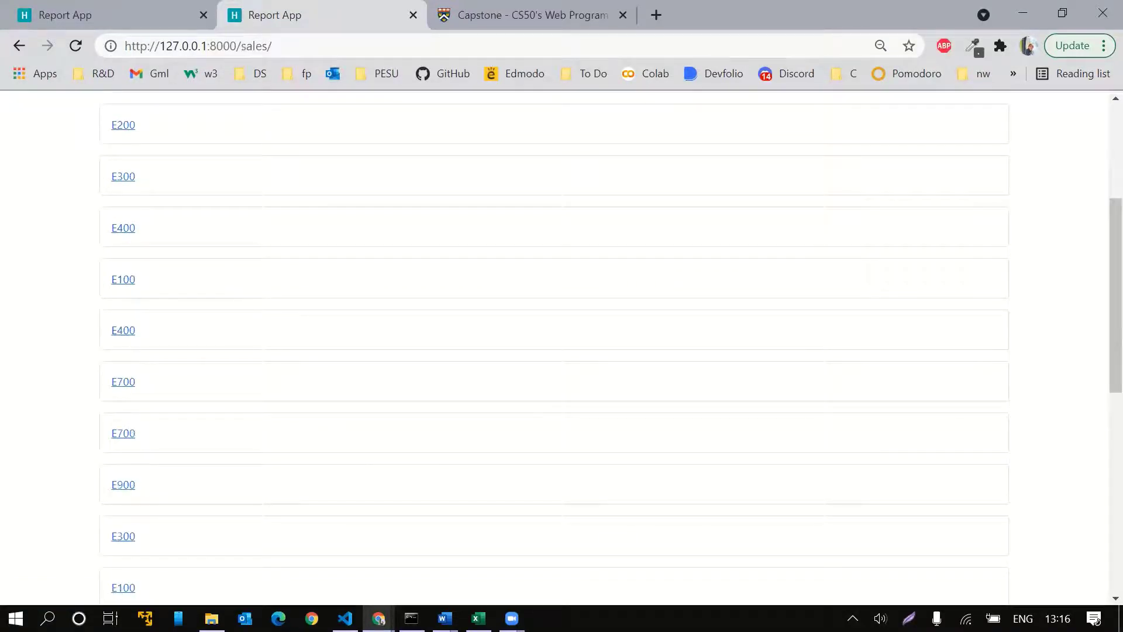
{"action": "scroll", "coordinate": [399, 280], "scroll_direction": "up", "scroll_amount": 5}
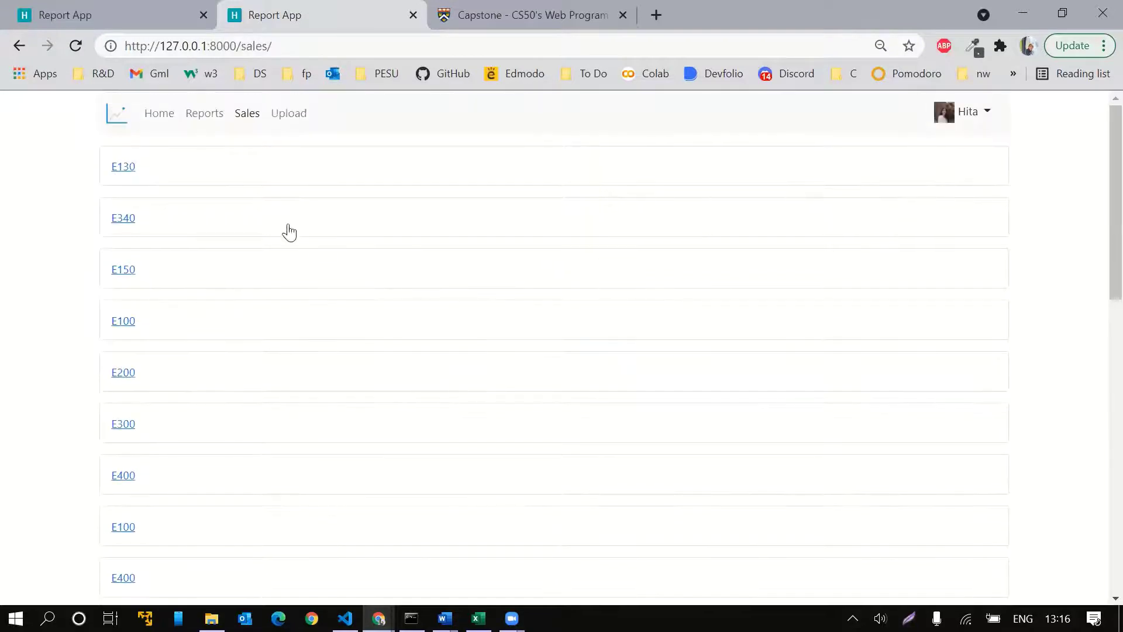
View the details of transactions E130, E200 and E104, then open the profile page
{"action": "left_click", "coordinate": [119, 168]}
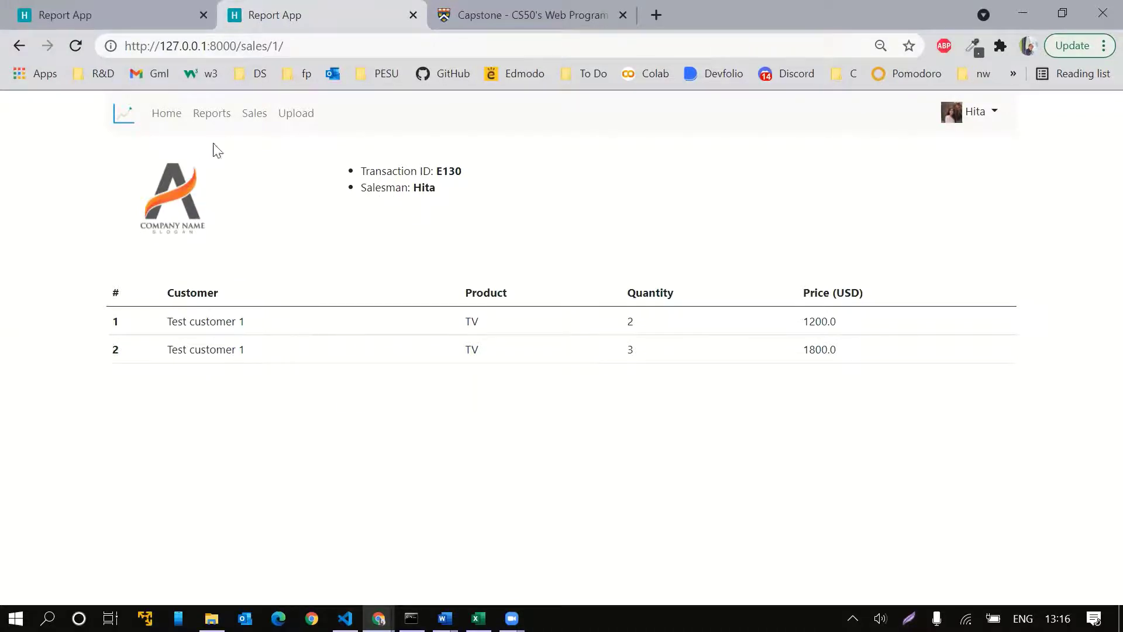
{"action": "left_click", "coordinate": [254, 113]}
{"action": "scroll", "coordinate": [210, 324], "scroll_direction": "down", "scroll_amount": 3}
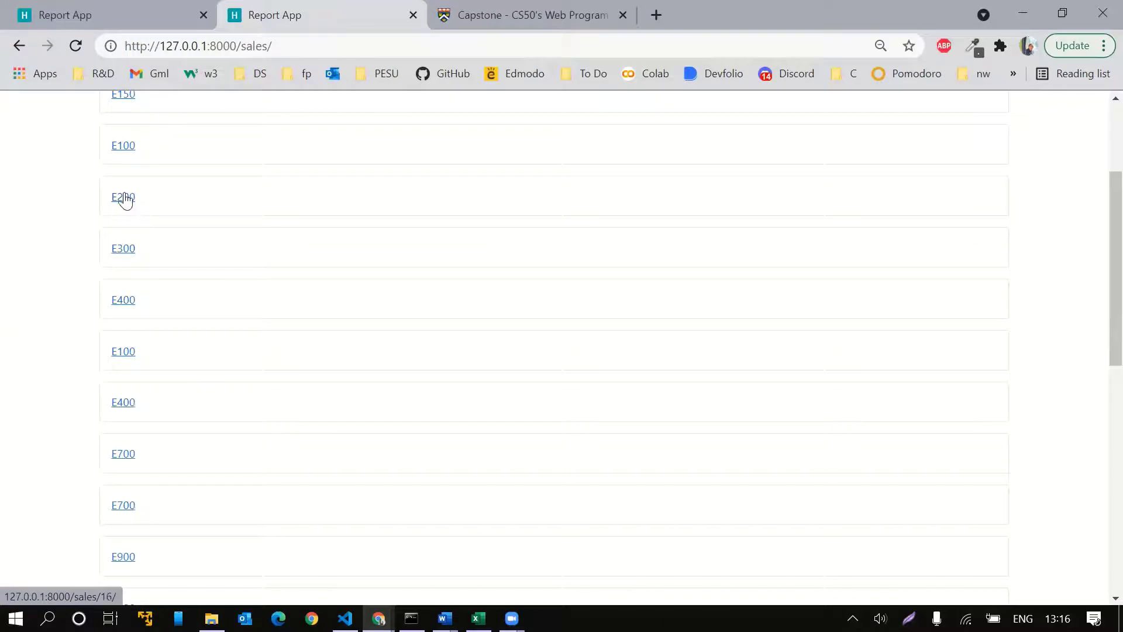
{"action": "left_click", "coordinate": [124, 198]}
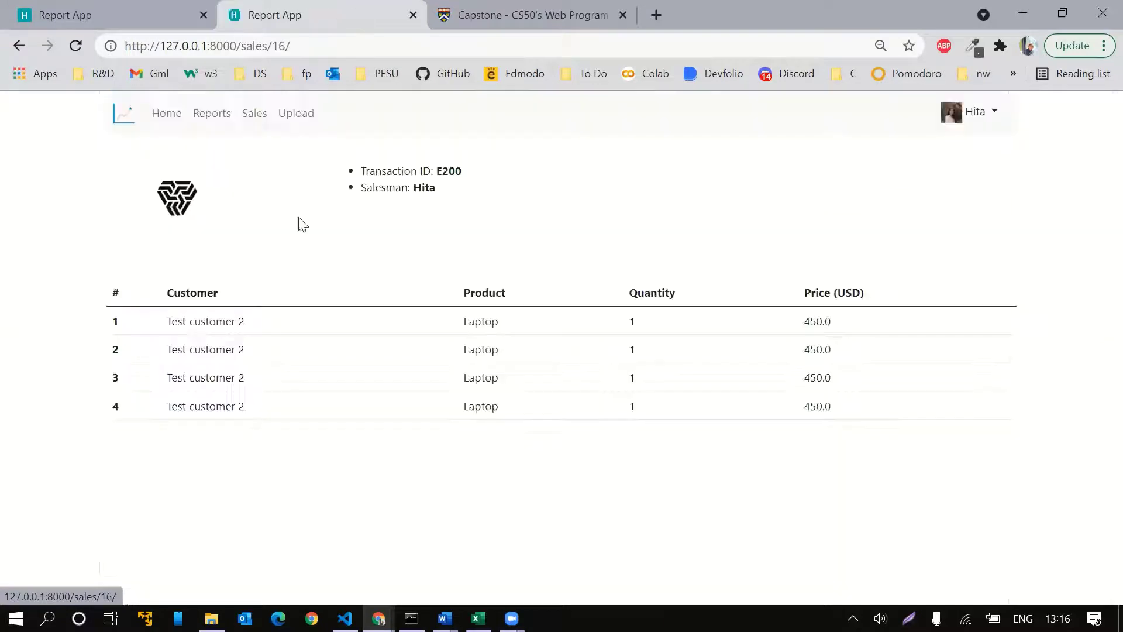
{"action": "left_click", "coordinate": [250, 120]}
{"action": "scroll", "coordinate": [176, 281], "scroll_direction": "down", "scroll_amount": 15}
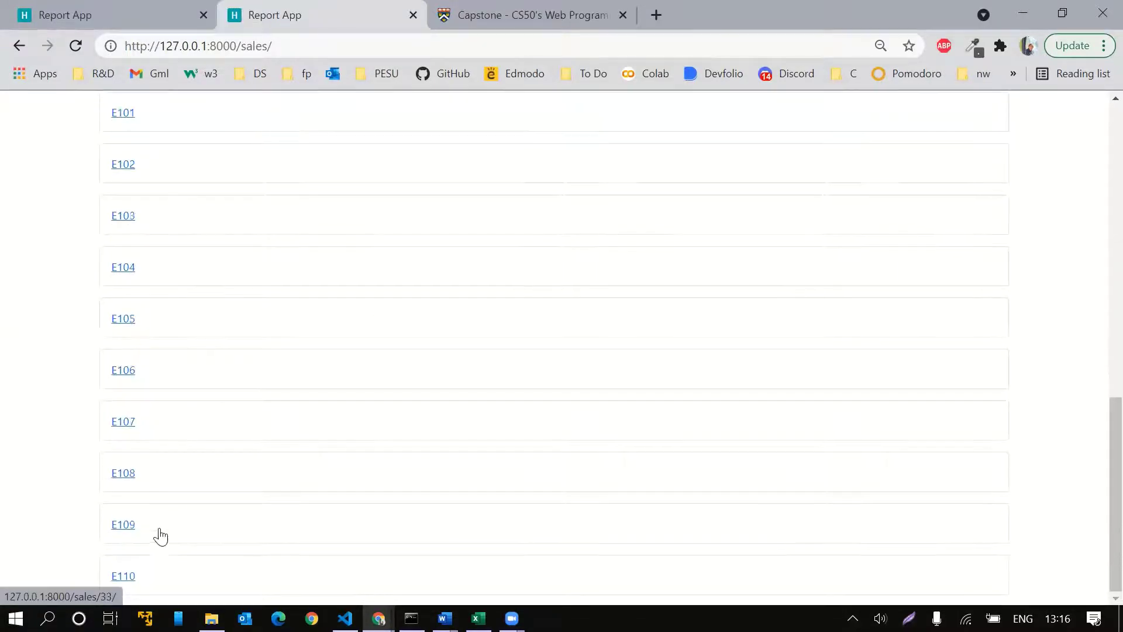
{"action": "left_click", "coordinate": [125, 268]}
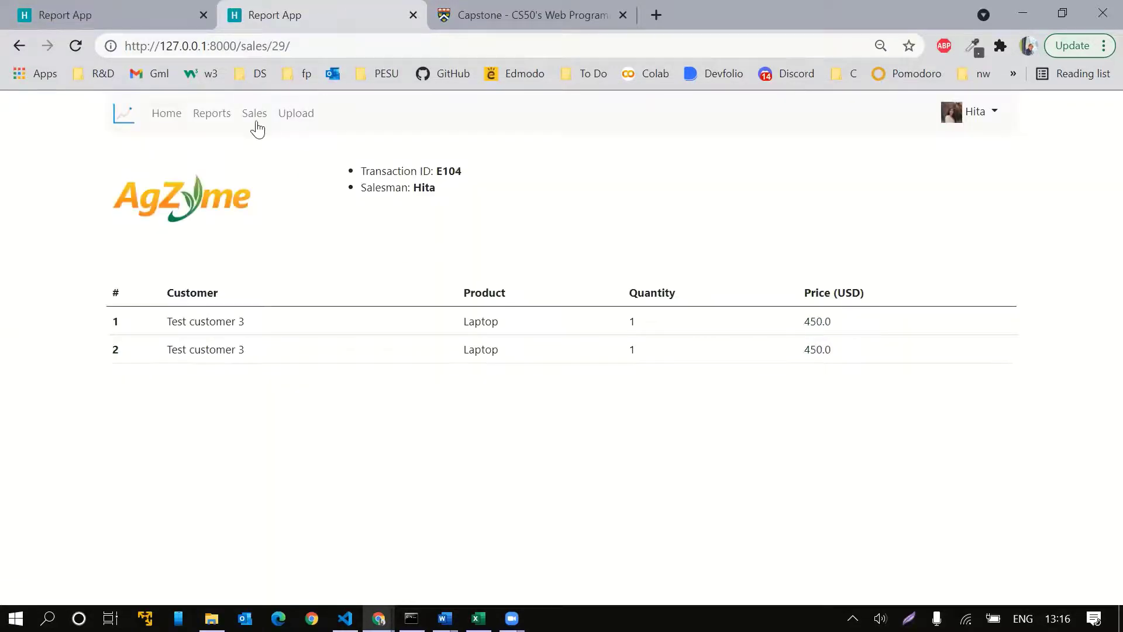
{"action": "left_click", "coordinate": [254, 113]}
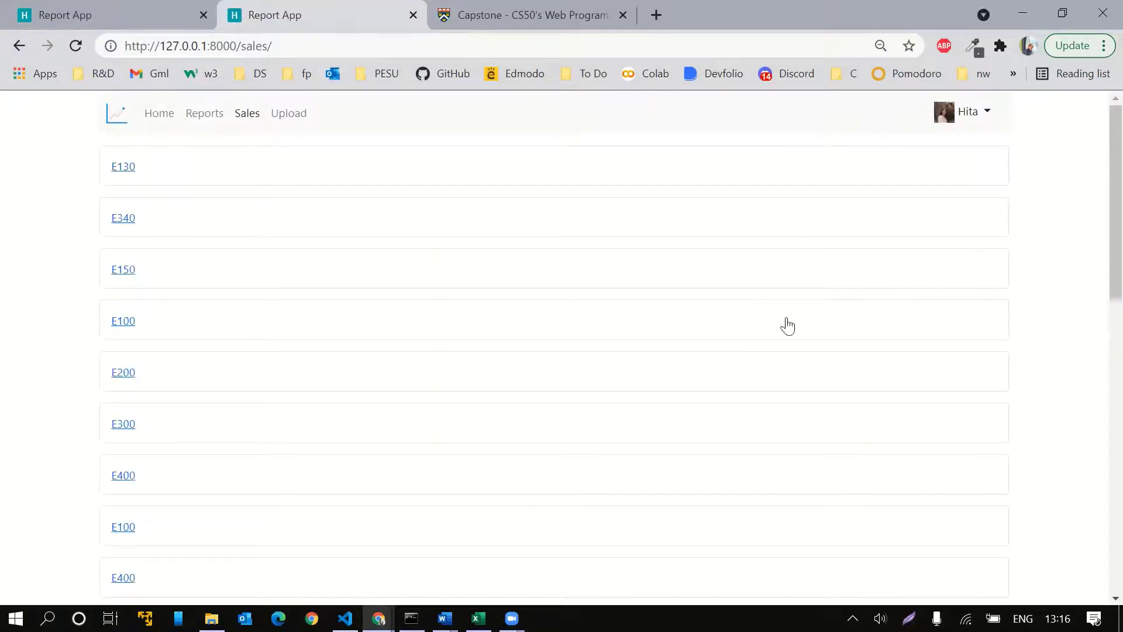
{"action": "left_click", "coordinate": [942, 115]}
{"action": "left_click", "coordinate": [953, 150]}
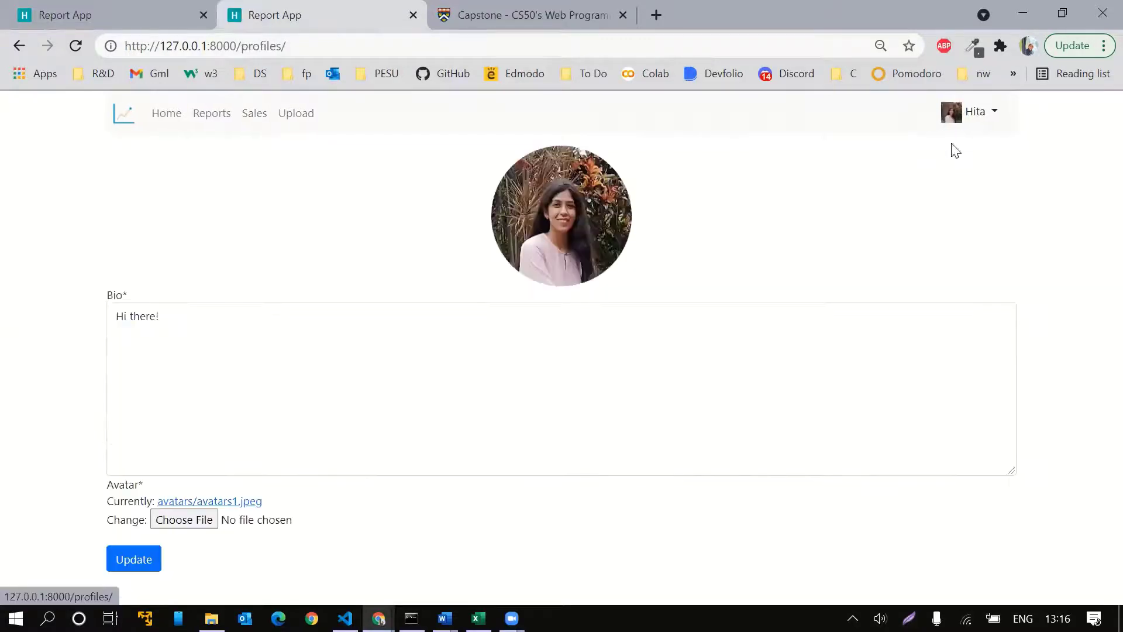
Change the bio from 'Hi there!' to 'Hello there!' and update the profile
{"action": "left_click", "coordinate": [168, 327]}
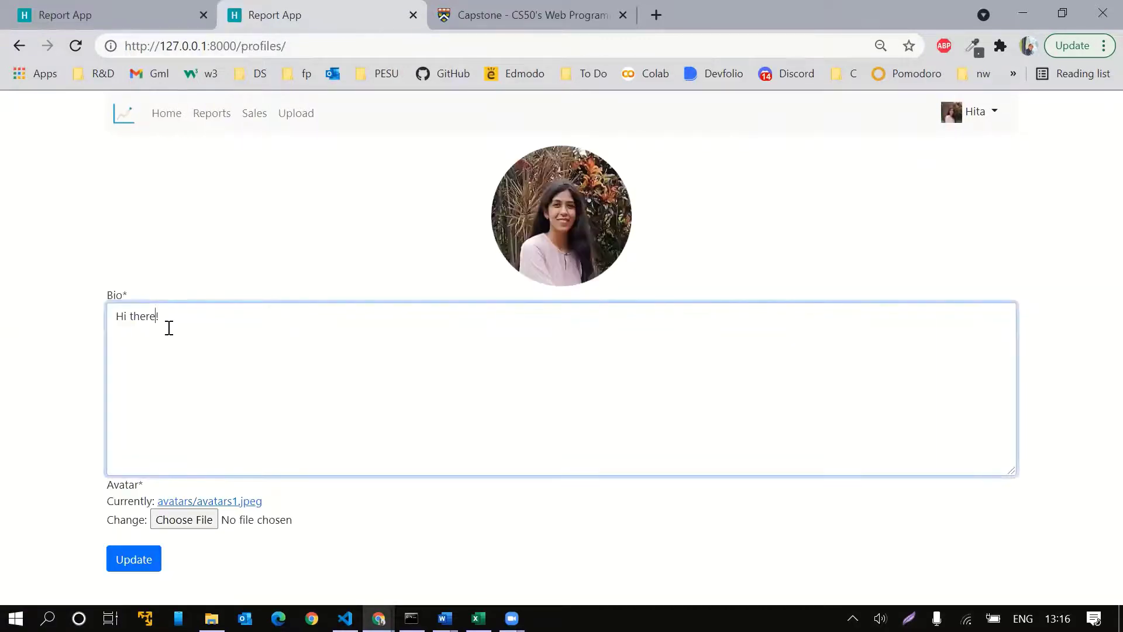
{"action": "key", "text": "BackSpace"}
{"action": "type", "text": "ello"}
{"action": "left_click", "coordinate": [132, 559]}
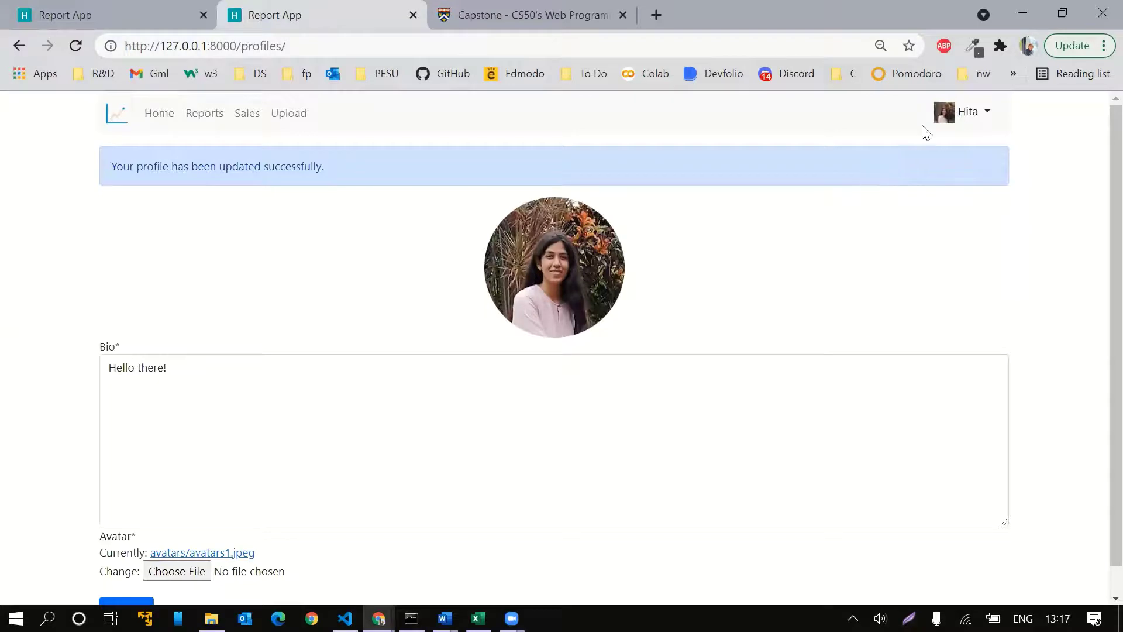
Reload the profile page from the account menu to clear the success banner
{"action": "left_click", "coordinate": [950, 114]}
{"action": "left_click", "coordinate": [952, 154]}
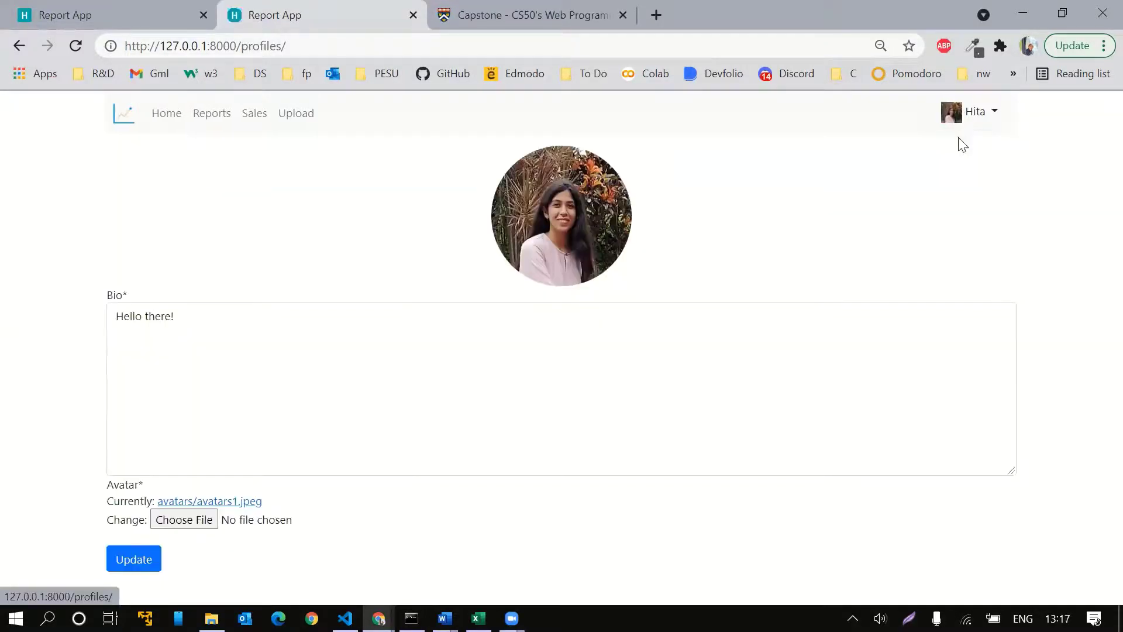
{"action": "left_click", "coordinate": [960, 122]}
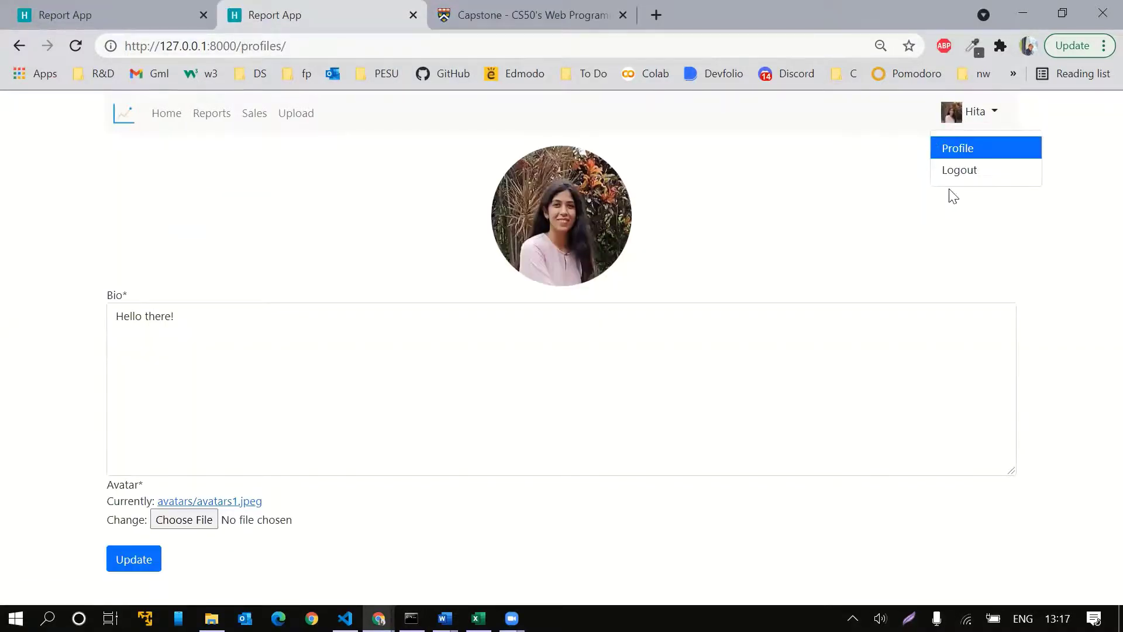
Log out, confirm Home, Reports, Sales and Upload redirect to login, then log back in
{"action": "left_click", "coordinate": [965, 172]}
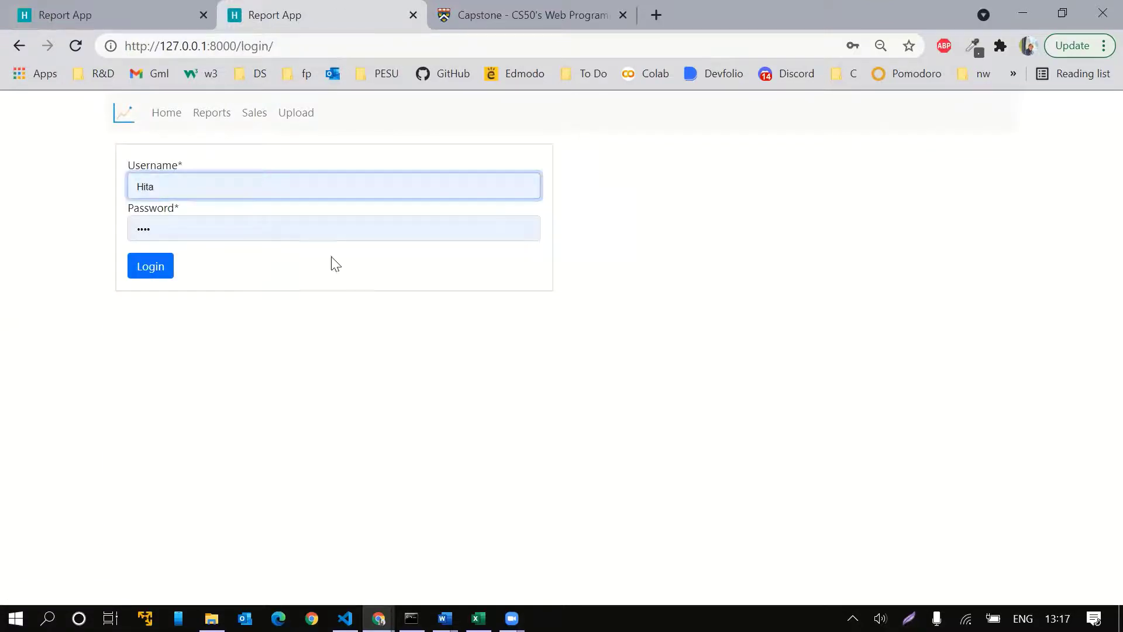
{"action": "left_click", "coordinate": [170, 122]}
{"action": "left_click", "coordinate": [218, 121]}
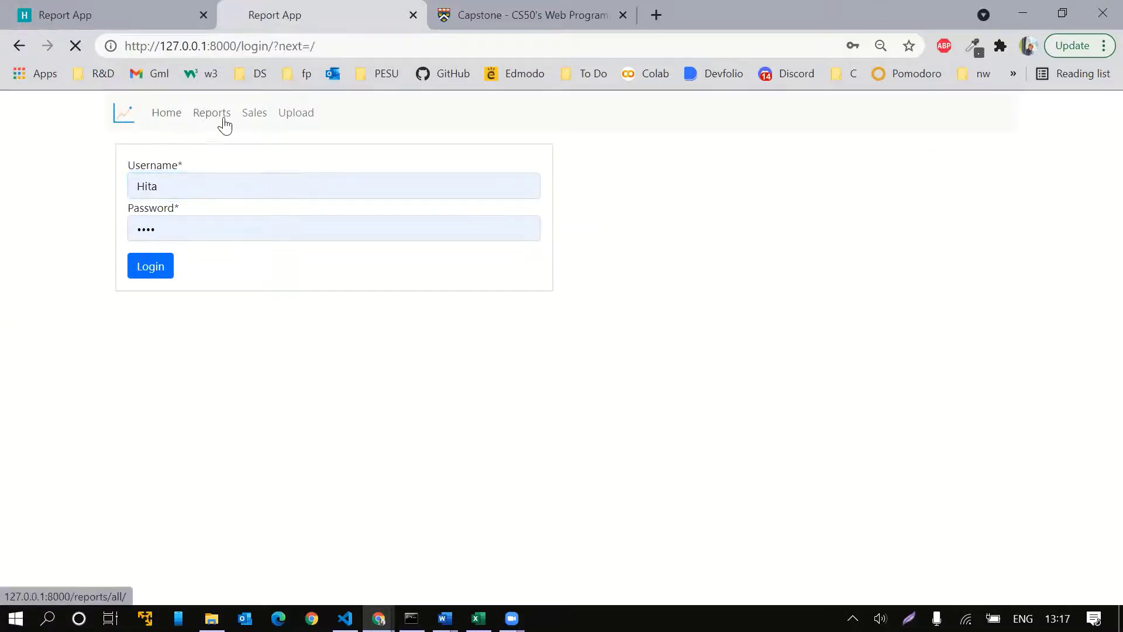
{"action": "left_click", "coordinate": [257, 117]}
{"action": "left_click", "coordinate": [294, 120]}
{"action": "left_click", "coordinate": [176, 120]}
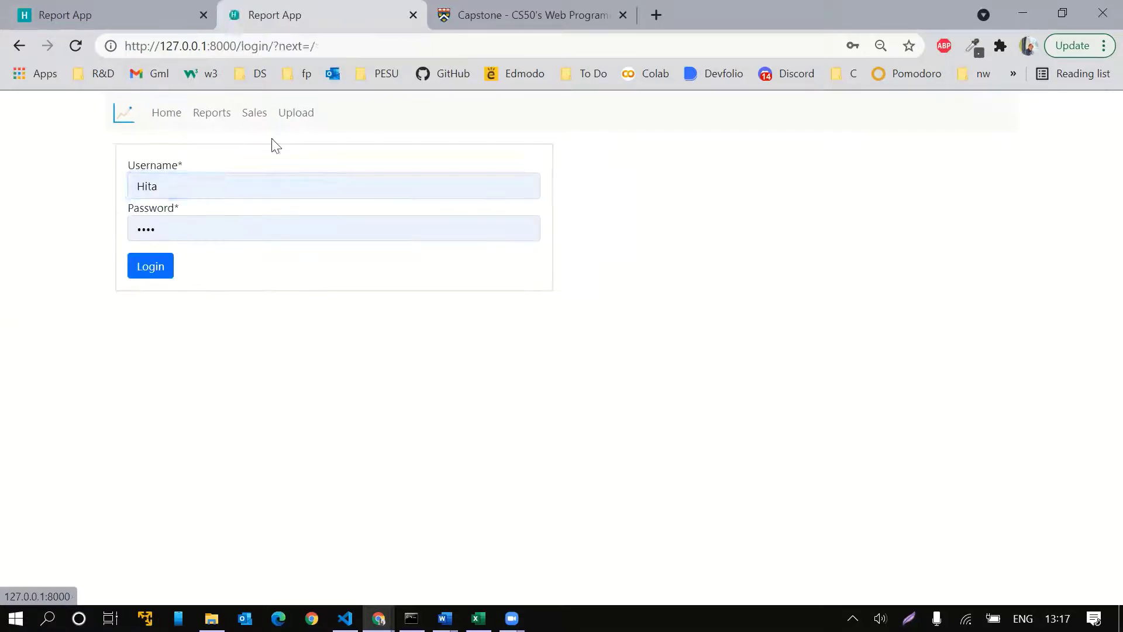
{"action": "left_click", "coordinate": [154, 272]}
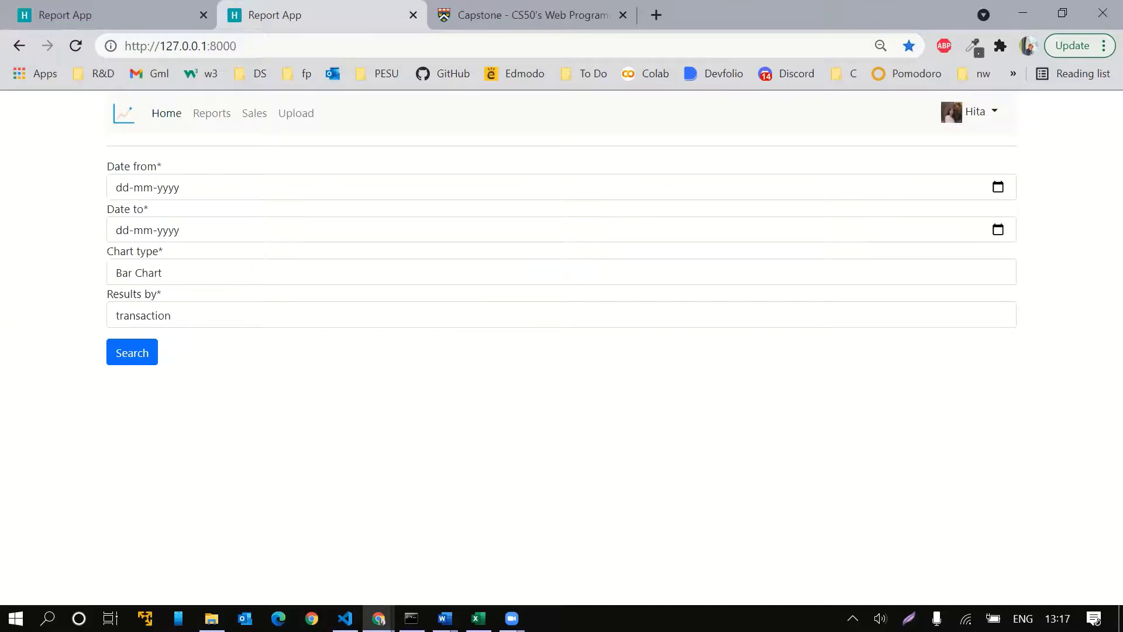
Open developer tools in iPhone 6/7/8 device mode and load /reports/all
{"action": "right_click", "coordinate": [485, 370]}
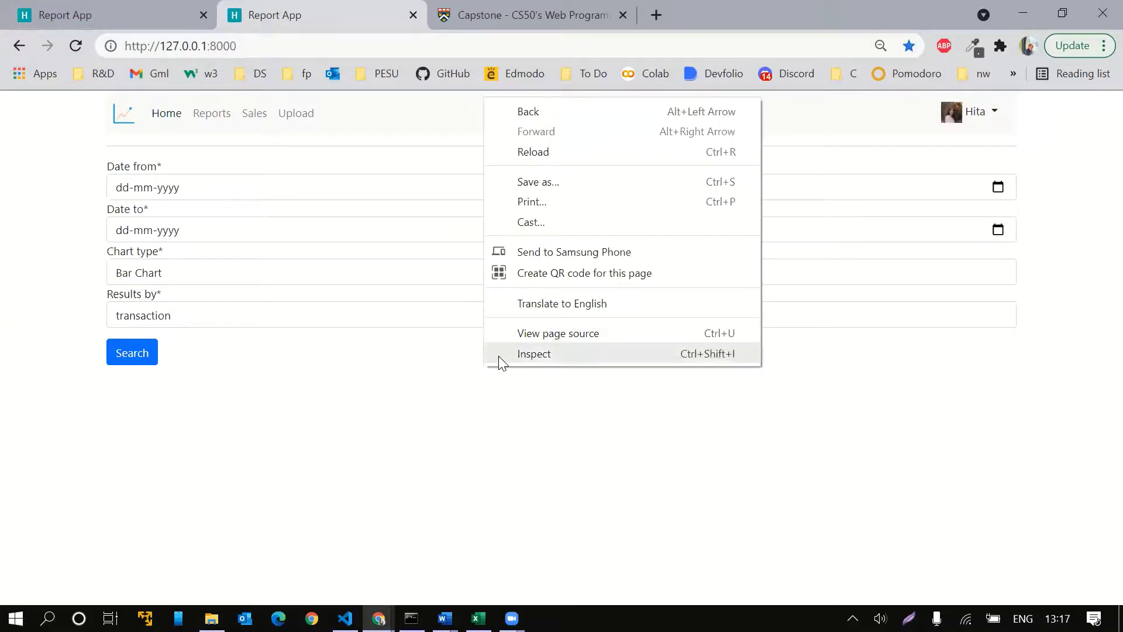
{"action": "left_click", "coordinate": [499, 356]}
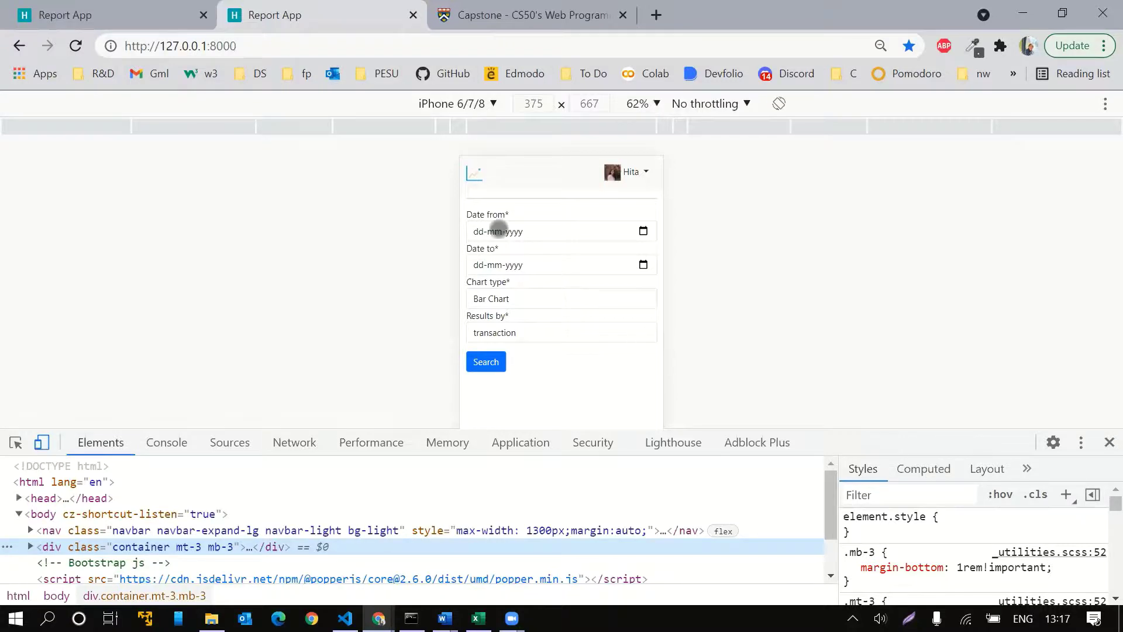
{"action": "double_click", "coordinate": [259, 38]}
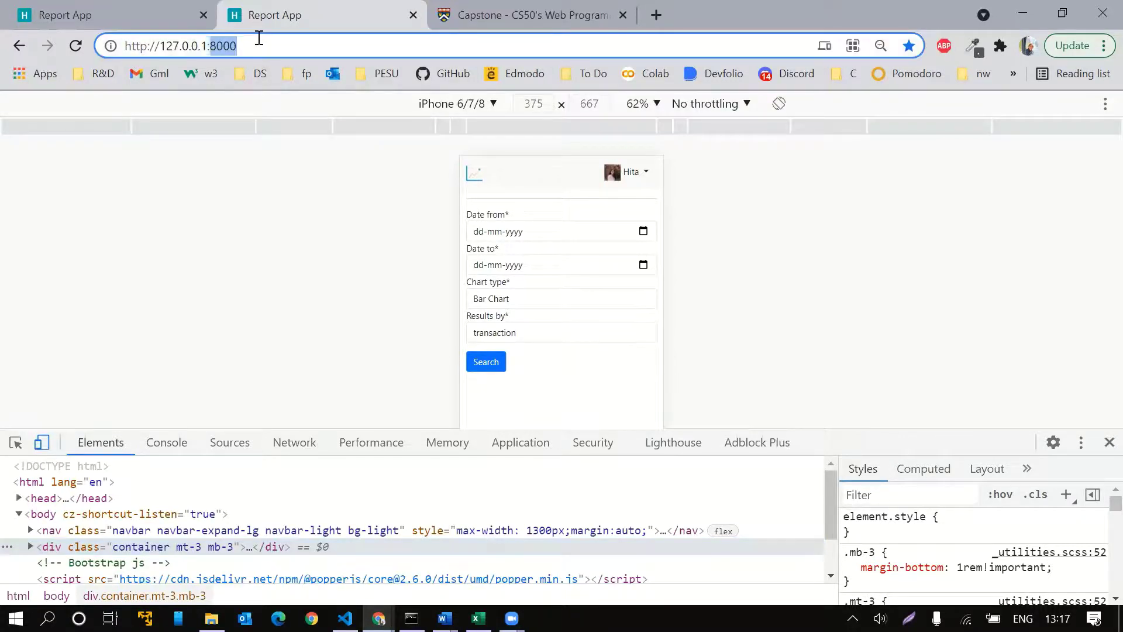
{"action": "type", "text": "/"}
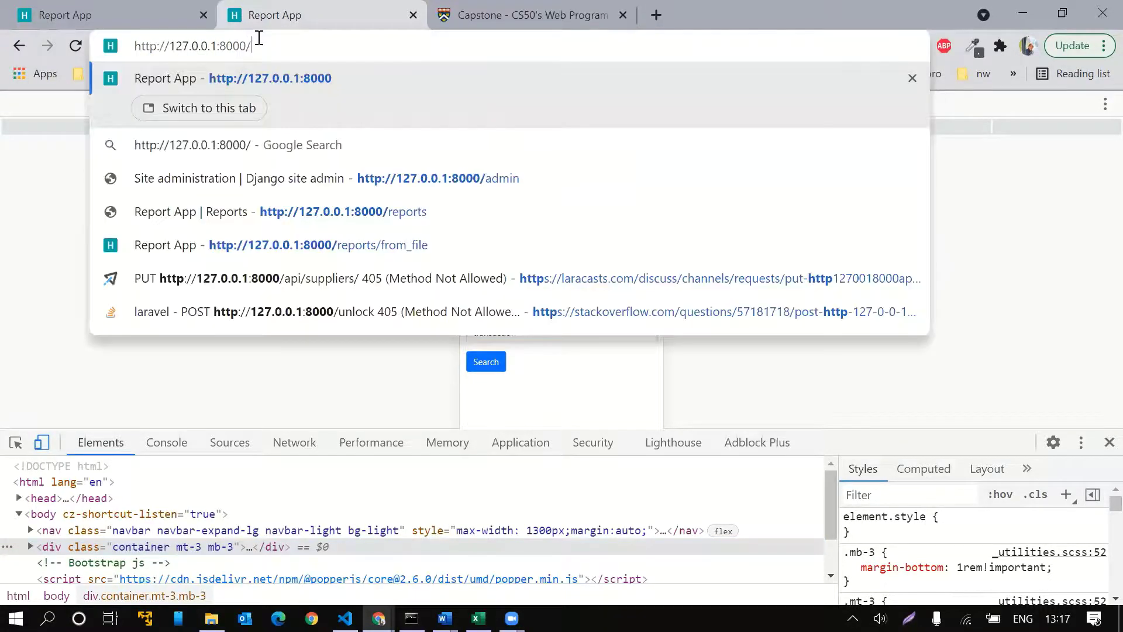
{"action": "type", "text": "reports/all"}
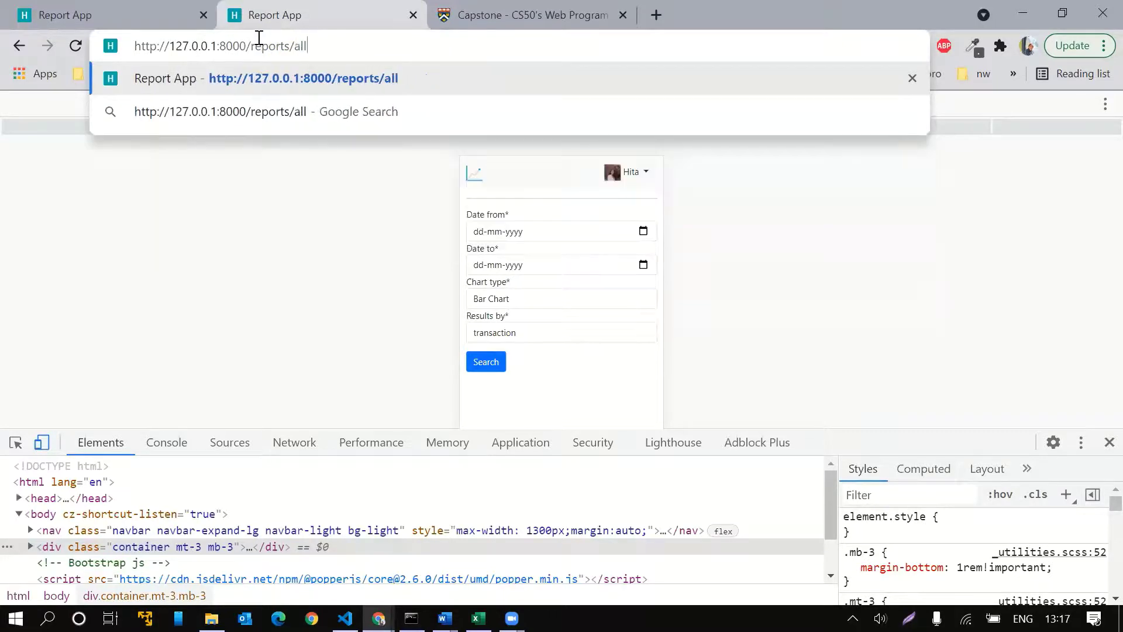
{"action": "key", "text": "Return"}
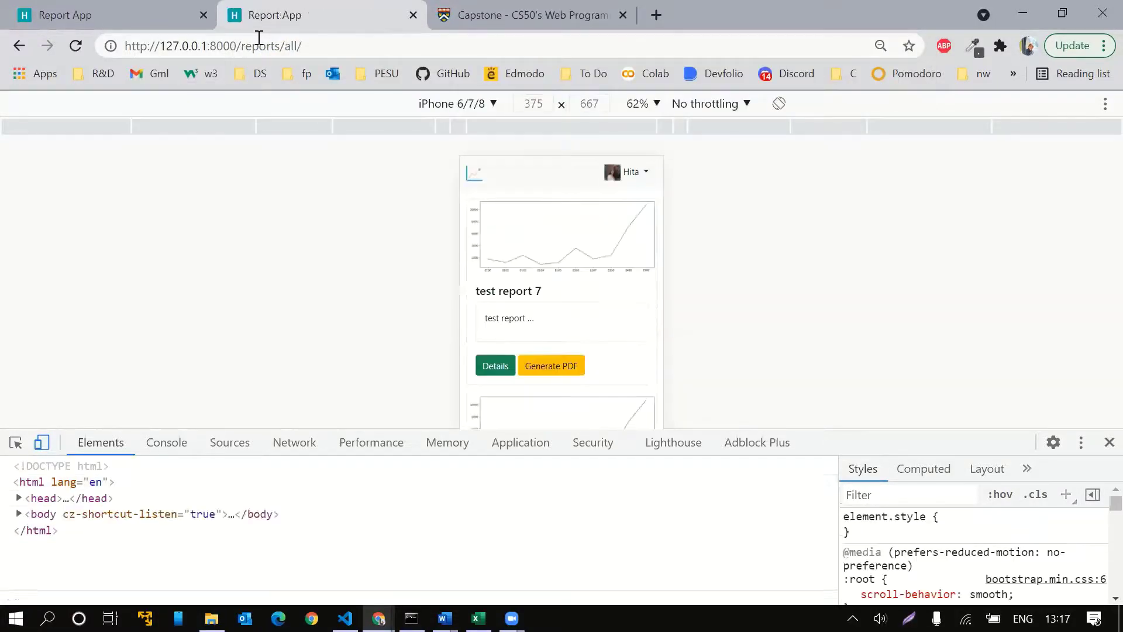
Enlarge the mobile view and scroll through test report 7, latest report and test report 5
{"action": "scroll", "coordinate": [584, 257], "scroll_direction": "down", "scroll_amount": 2}
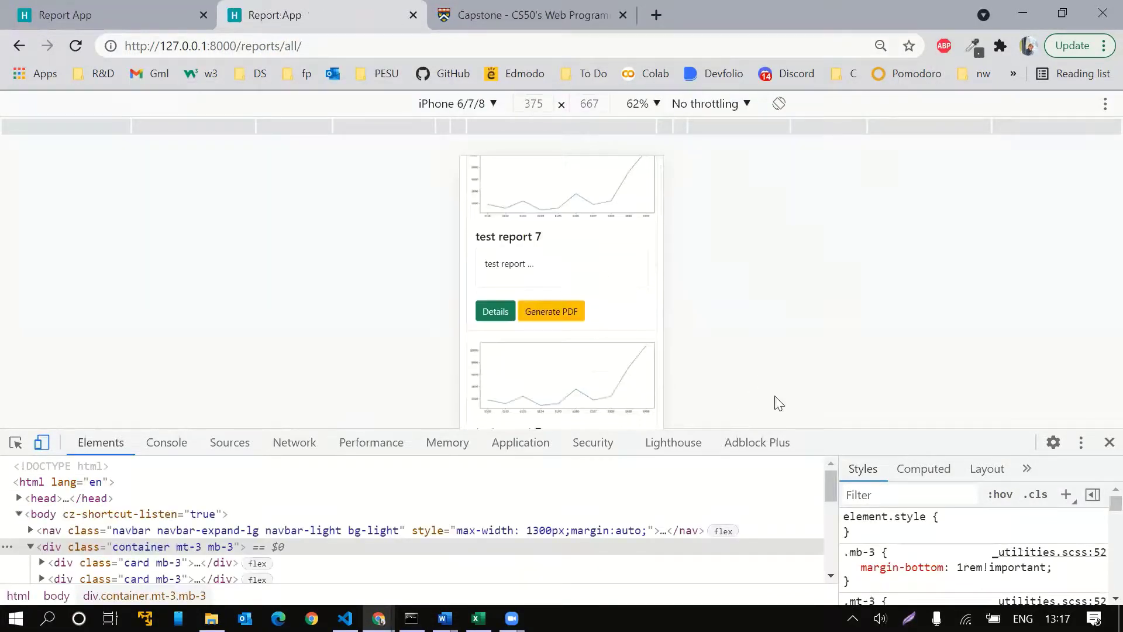
{"action": "left_click_drag", "start_coordinate": [818, 430], "coordinate": [818, 525]}
{"action": "scroll", "coordinate": [587, 358], "scroll_direction": "up", "scroll_amount": 1}
{"action": "scroll", "coordinate": [592, 364], "scroll_direction": "down", "scroll_amount": 2}
{"action": "scroll", "coordinate": [592, 363], "scroll_direction": "down", "scroll_amount": 15}
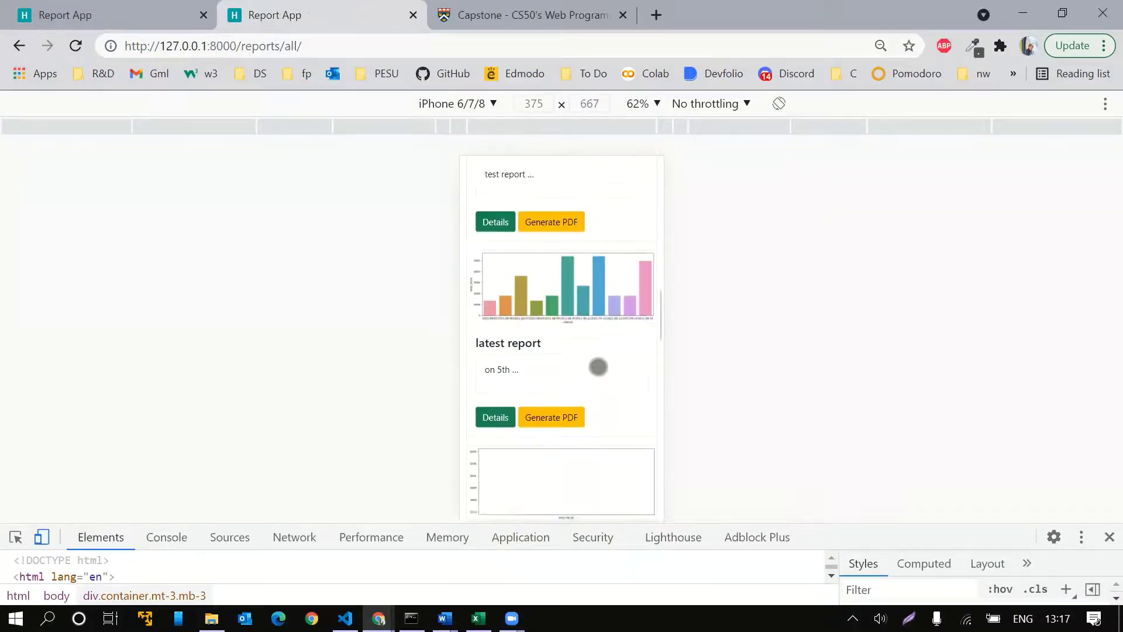
{"action": "scroll", "coordinate": [597, 366], "scroll_direction": "down", "scroll_amount": 6}
{"action": "scroll", "coordinate": [598, 357], "scroll_direction": "up", "scroll_amount": 15}
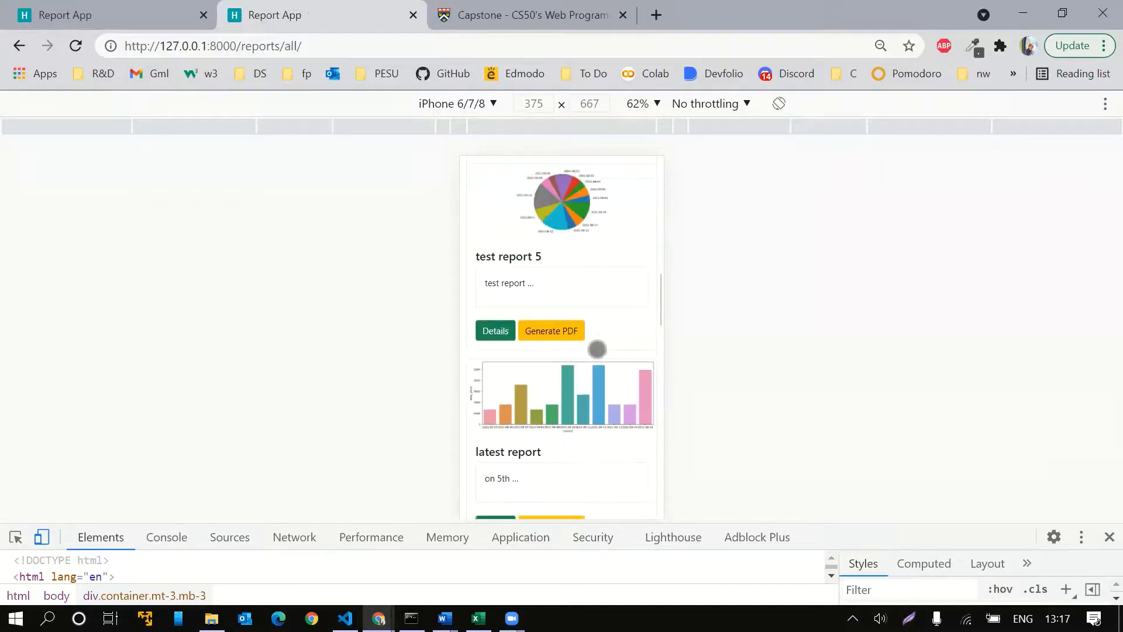
{"action": "scroll", "coordinate": [599, 340], "scroll_direction": "up", "scroll_amount": 5}
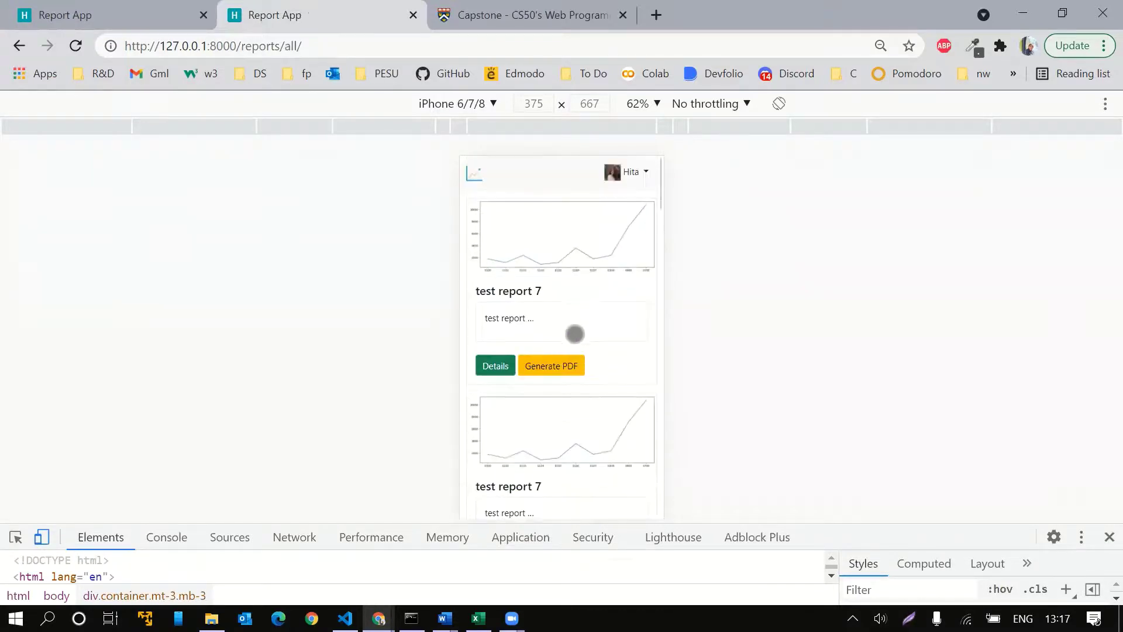